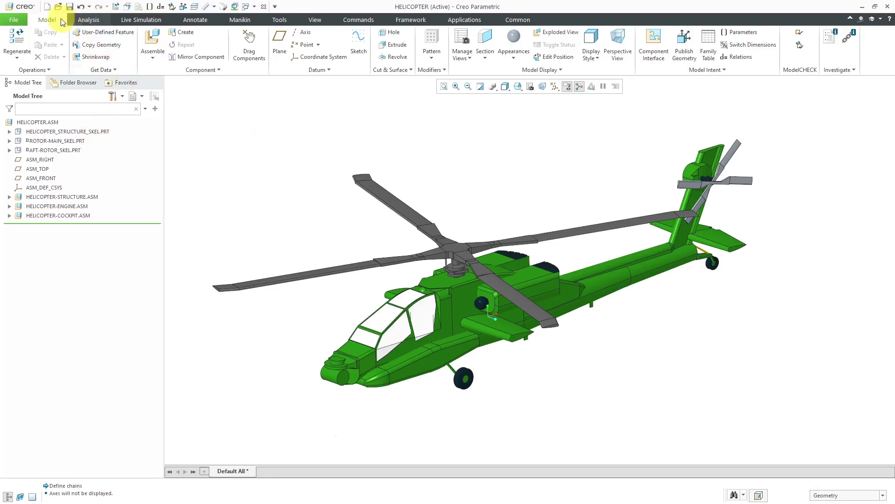
Create assembly ah64d, common name APACHE HELICOPTER, from the mcae_assy_std template.
click(47, 6)
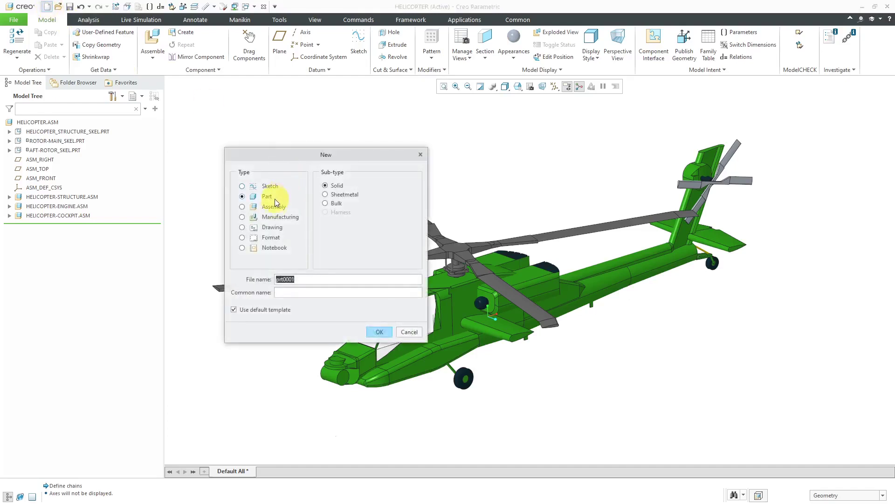
click(274, 207)
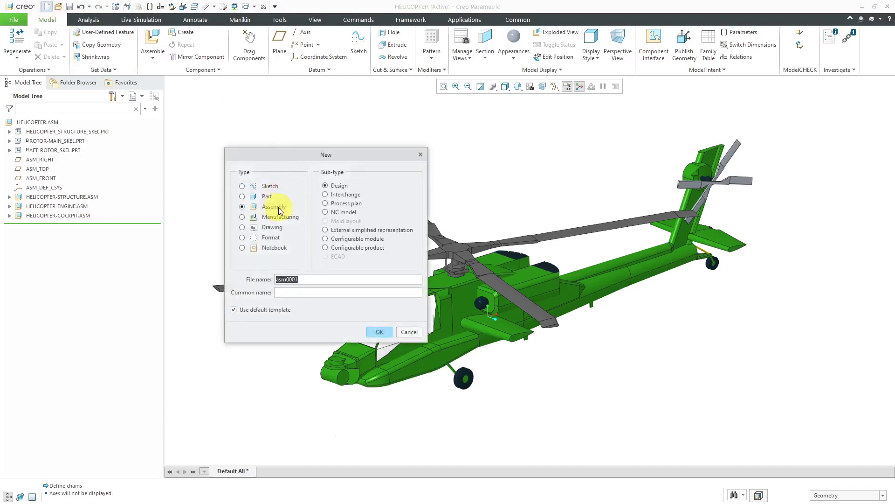
text(ah64d)
click(366, 291)
text(APACHE HELICOPER)
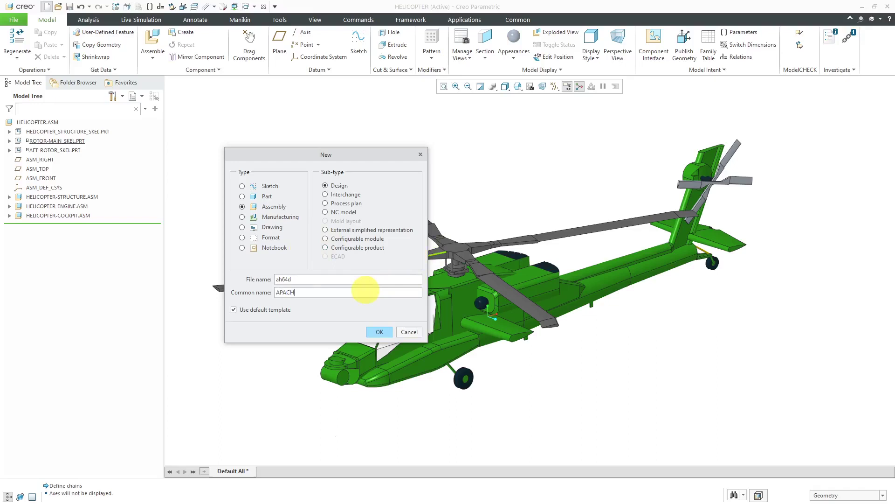
key(BackSpace)
key(BackSpace)
text(TER)
click(252, 310)
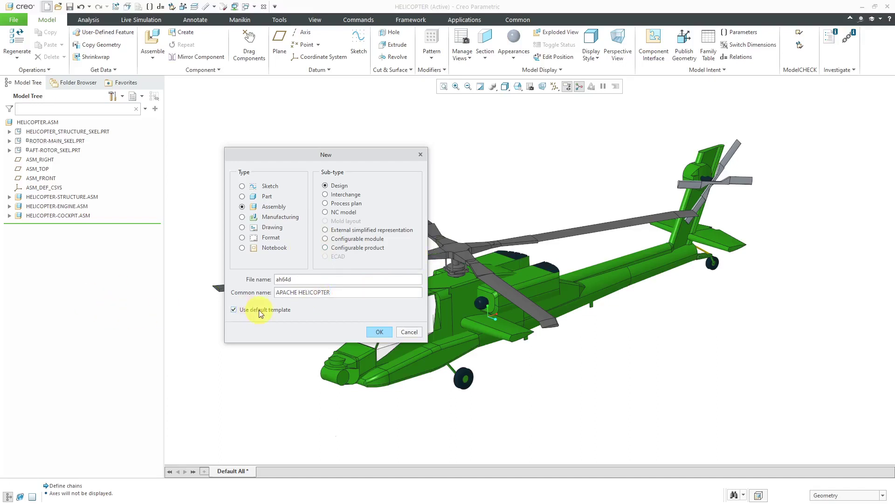
click(379, 332)
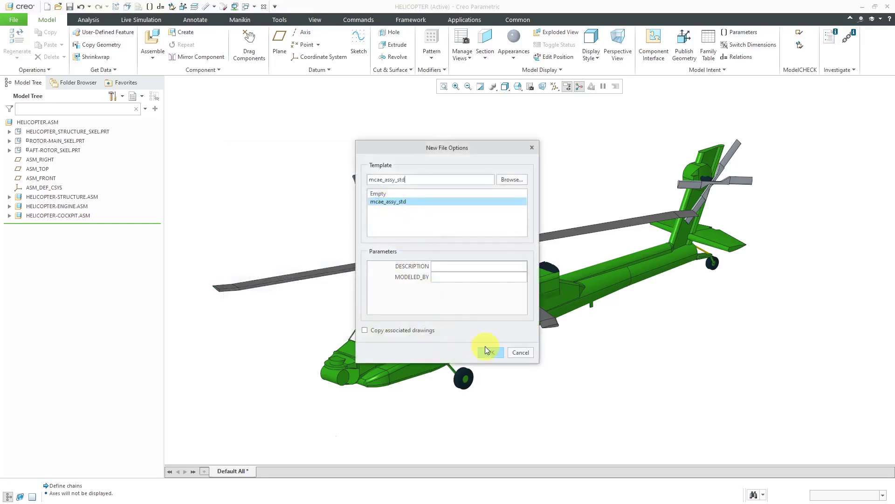
click(490, 351)
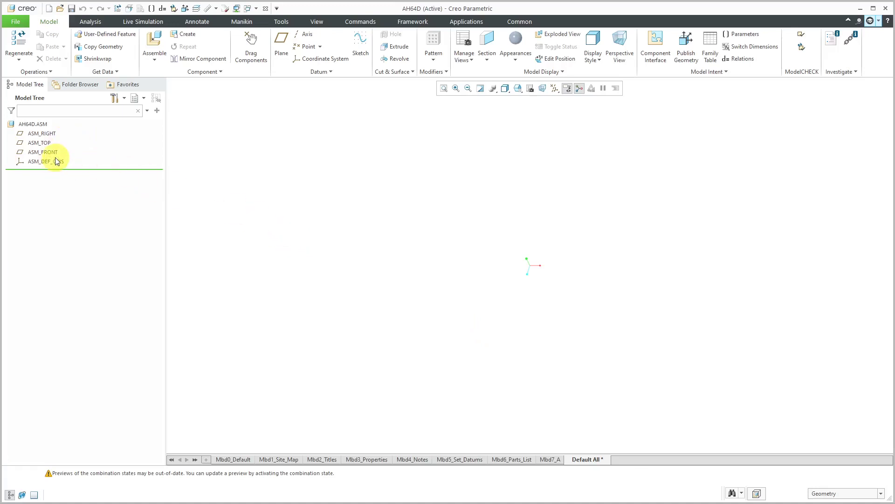
Assemble the skeleton model helicopter_structure_skel.prt into AH64D and view it in three-quarter orientation.
click(187, 35)
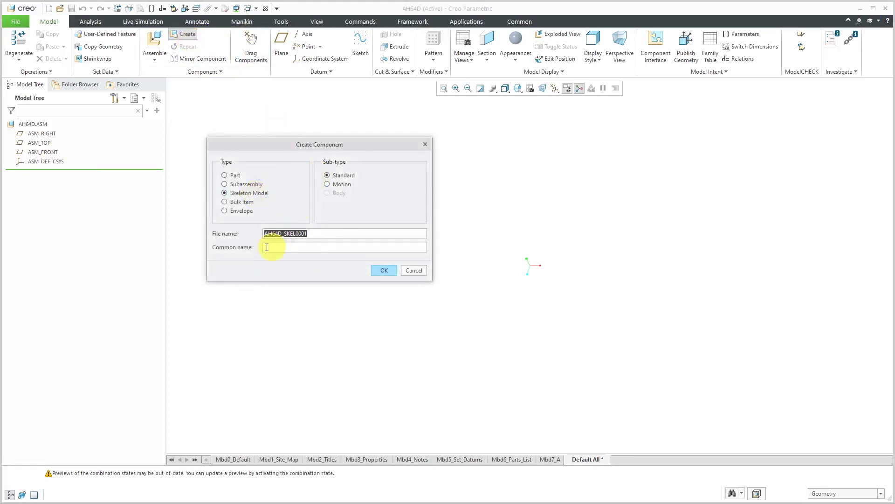
click(411, 271)
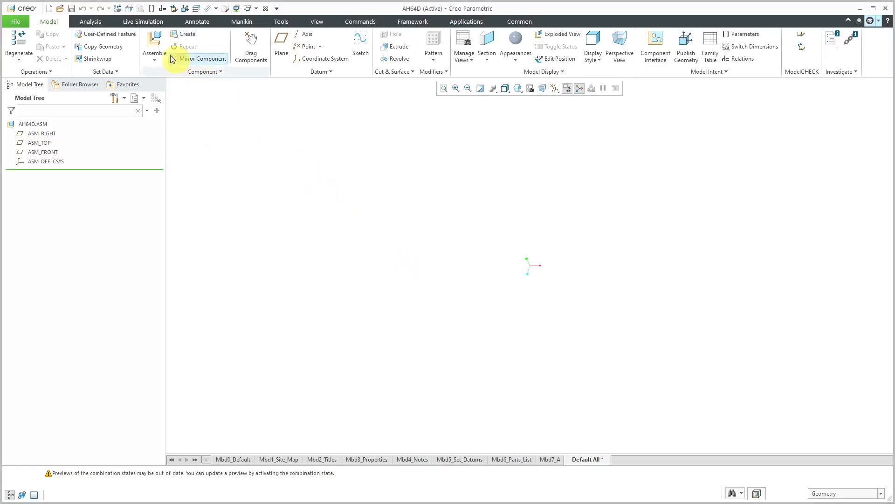
click(151, 41)
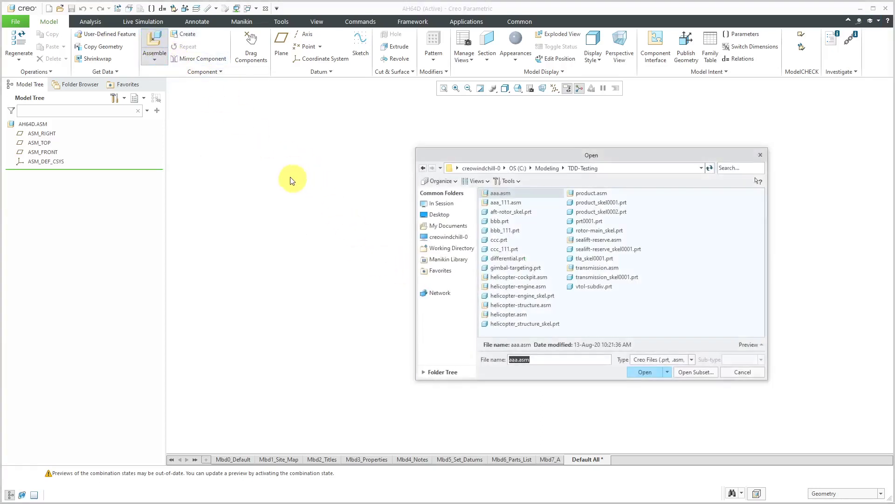
click(656, 359)
click(668, 136)
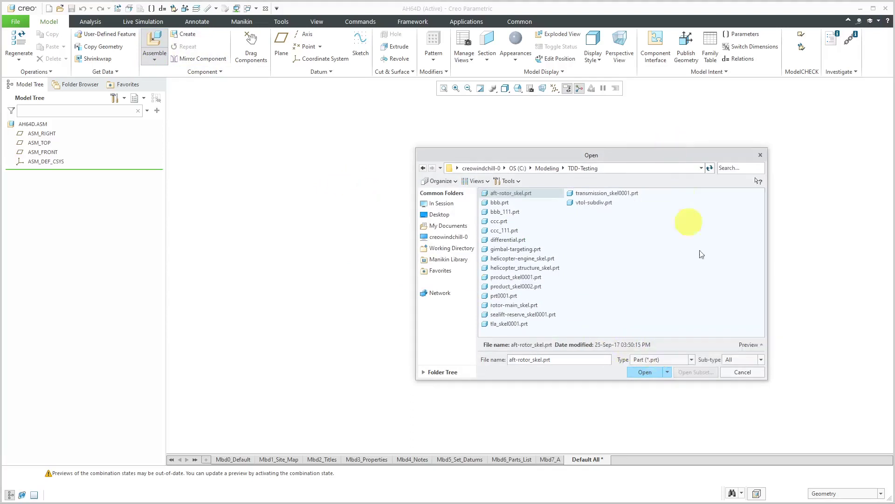
click(738, 360)
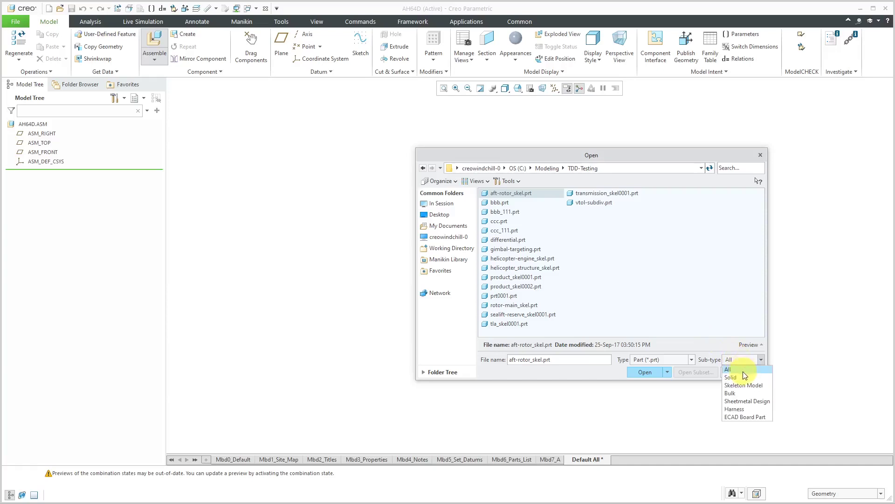
click(746, 385)
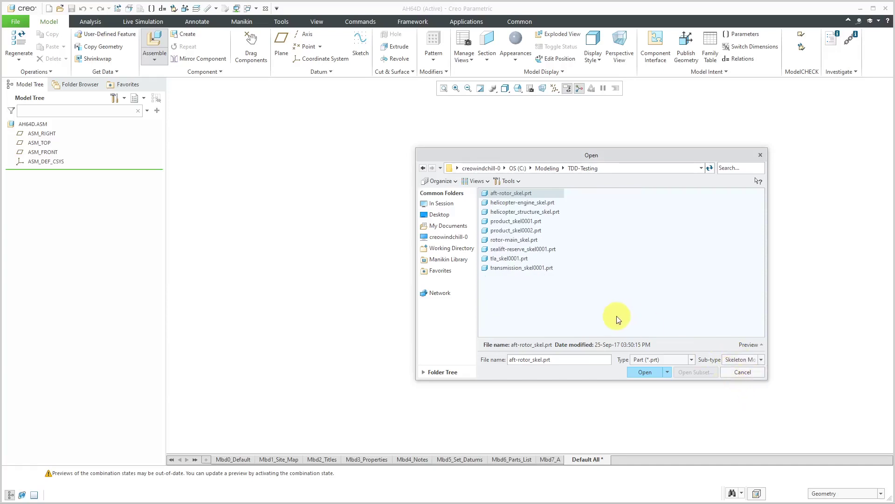
click(539, 213)
click(649, 373)
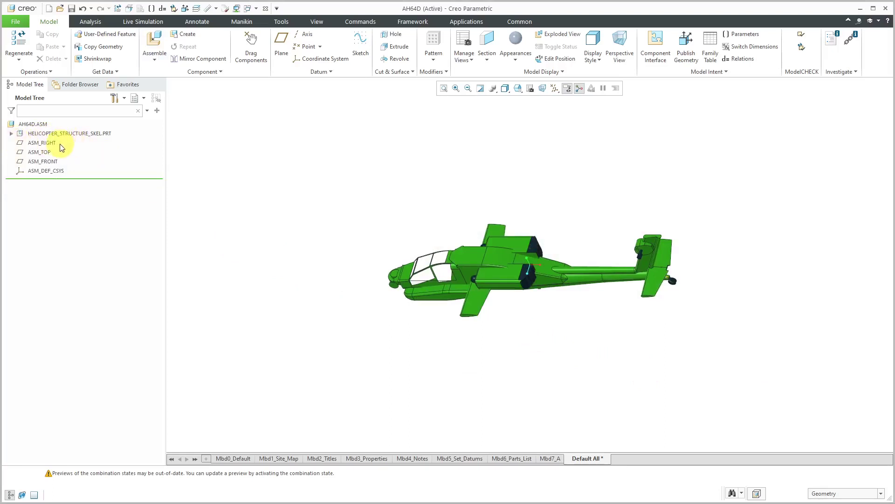
mouse_move(475, 298)
middle_down()
mouse_move(490, 273)
mouse_move(516, 266)
mouse_move(519, 236)
mouse_move(507, 276)
middle_up()
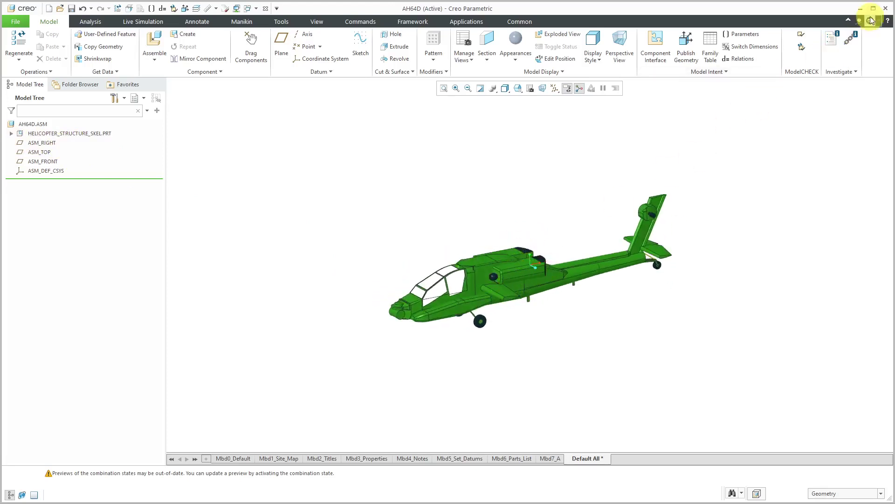
scroll(492, 275, up, 4)
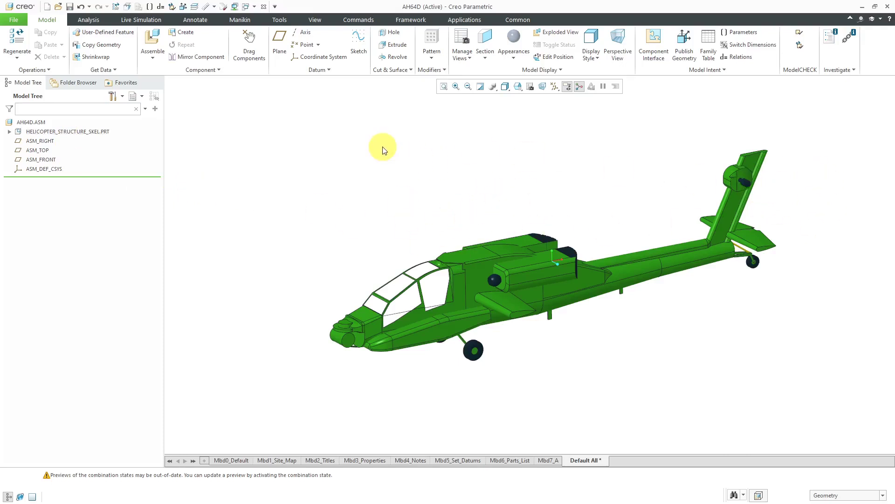
Create skeleton part AH64D-ROTOR-MAIN-SKEL from the default template, packaged above the helicopter.
click(185, 33)
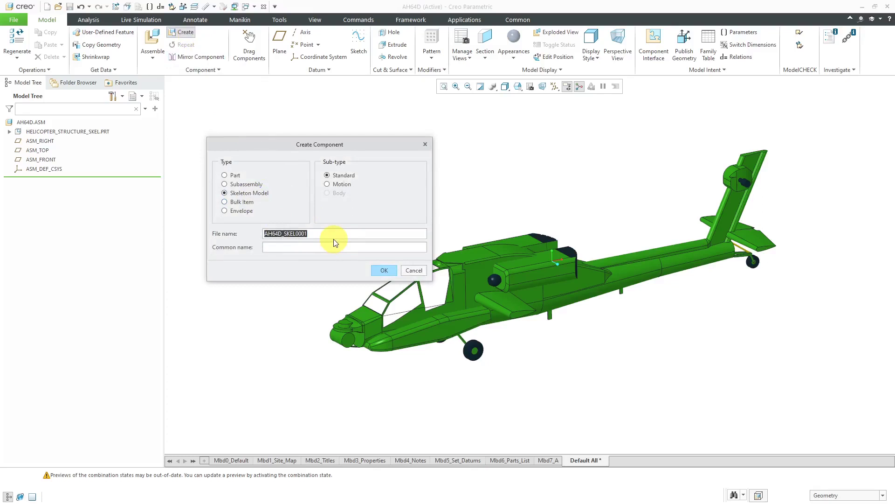
text(AH64D-ROTOR-MAIN-SKEL)
click(385, 271)
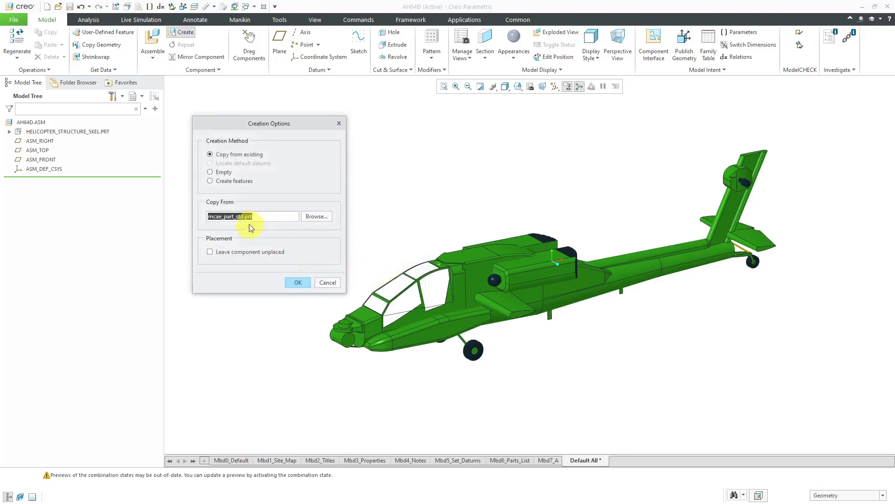
click(298, 283)
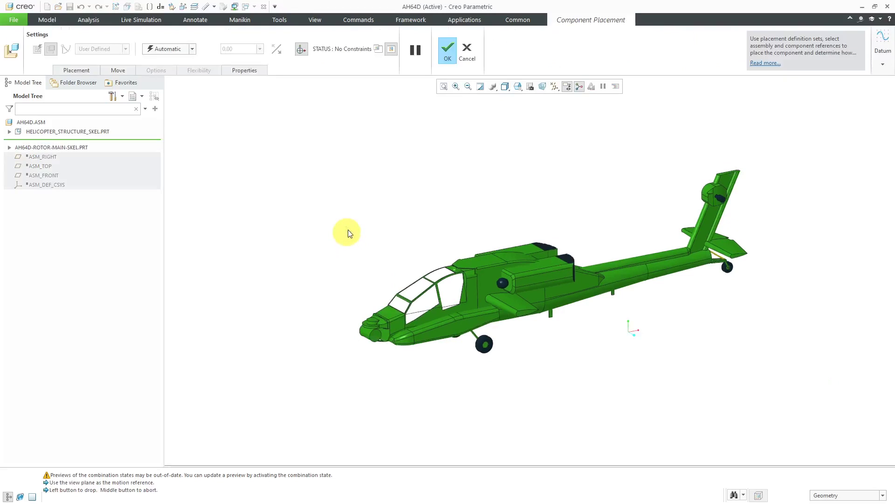
click(360, 193)
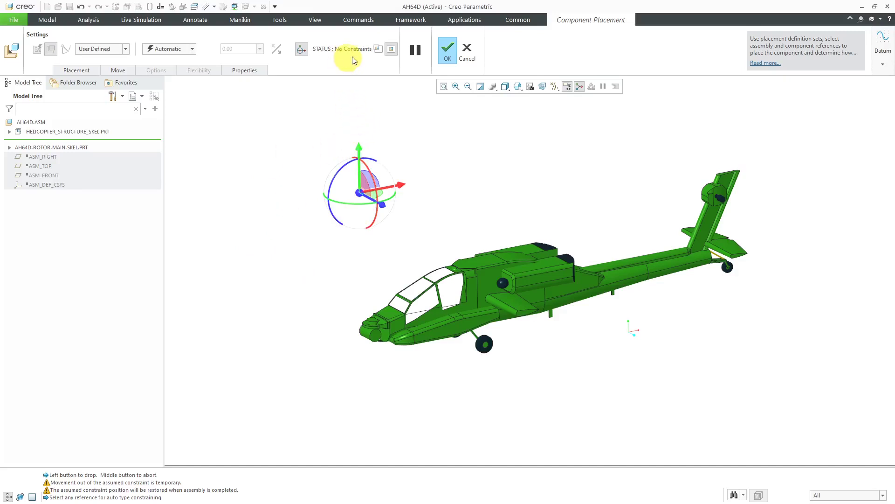
click(447, 57)
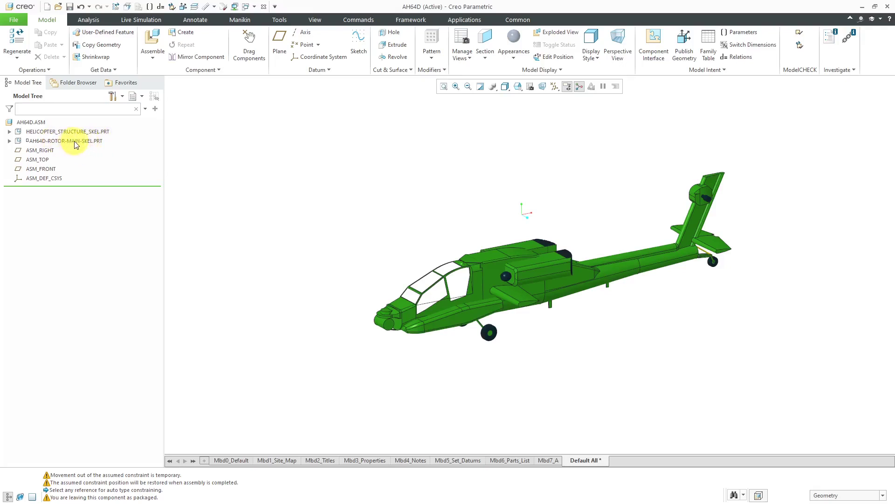
Set the configuration option multiple_skeletons_allowed to yes in Creo Options.
click(15, 19)
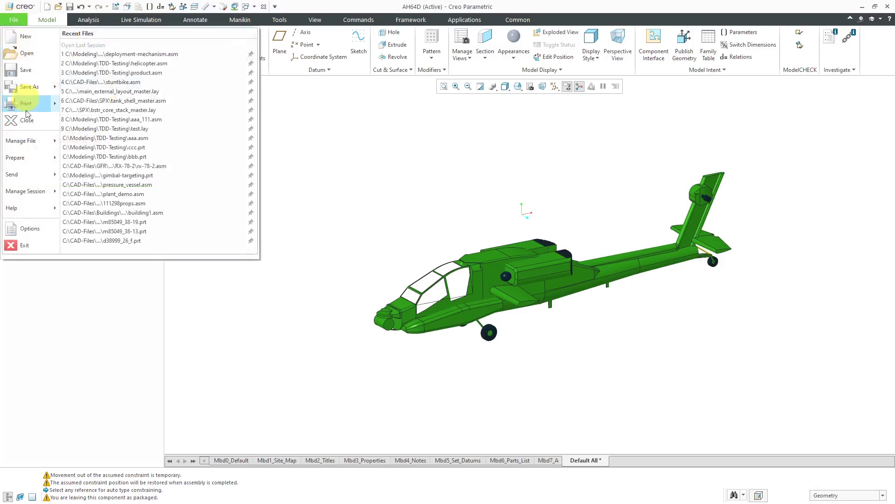
click(37, 229)
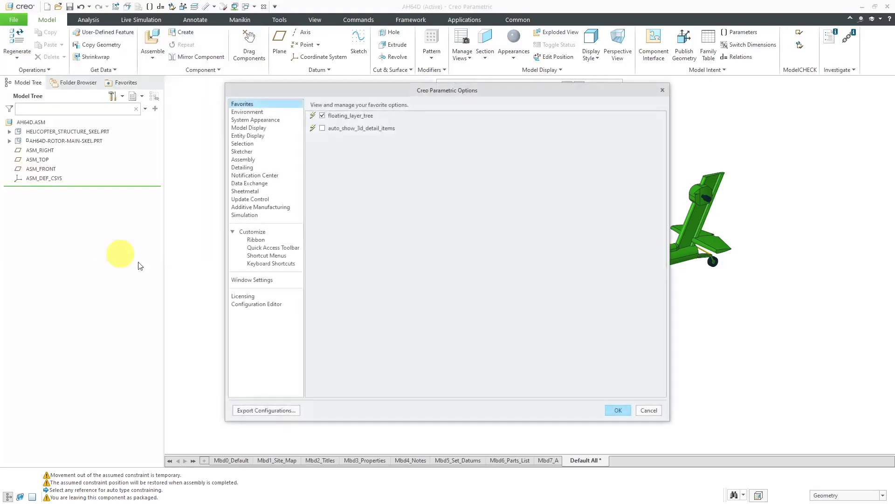
click(256, 304)
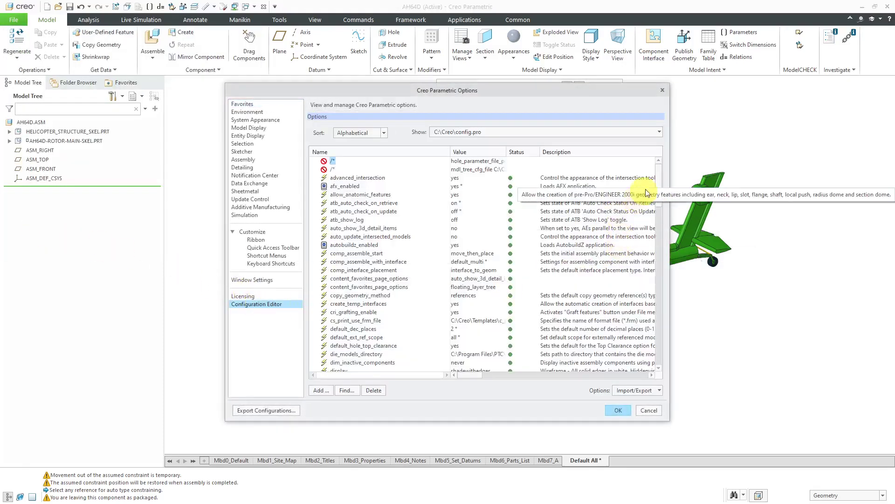
drag(660, 179, 647, 274)
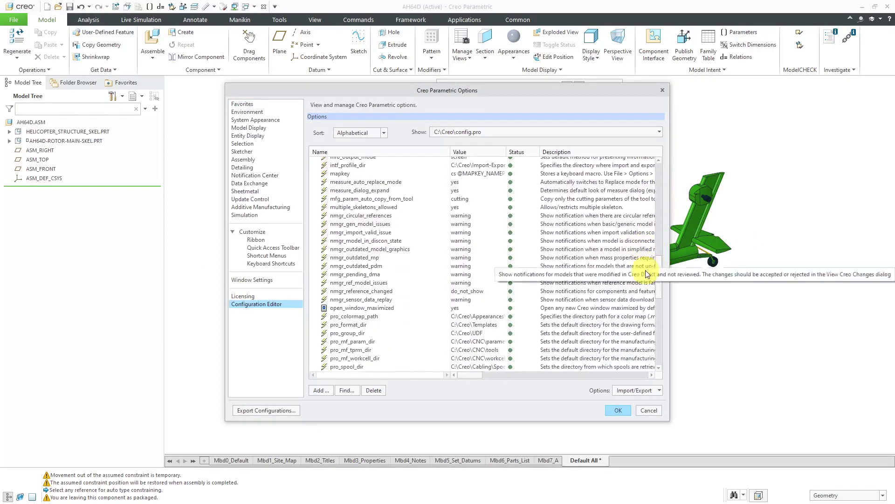
click(356, 207)
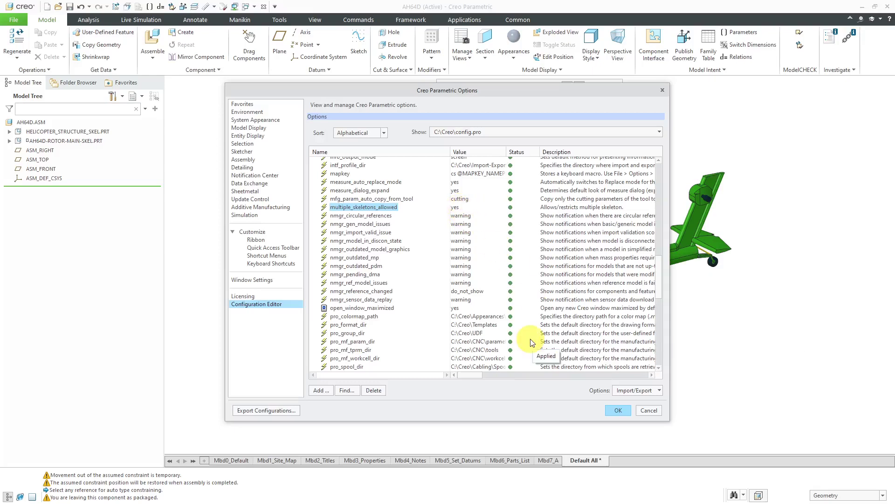
click(651, 411)
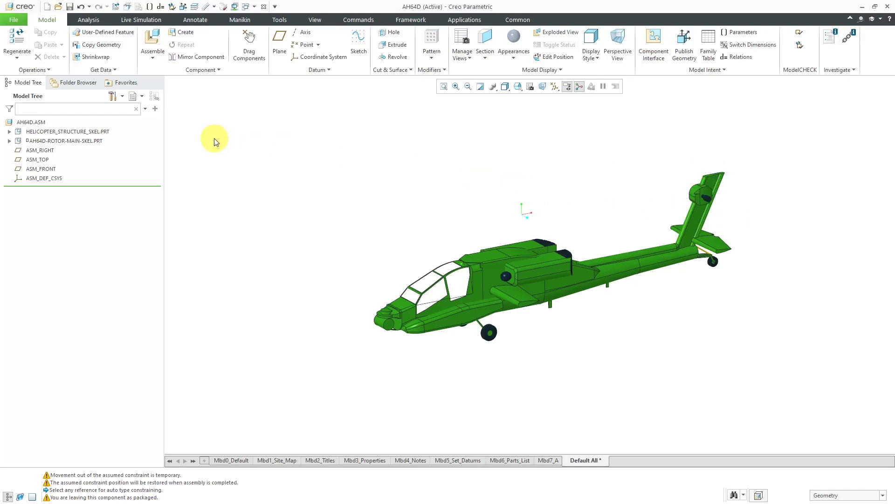
Create another skeleton part named AH64D_ROTOR-AFT from the default template and leave it packaged.
click(186, 33)
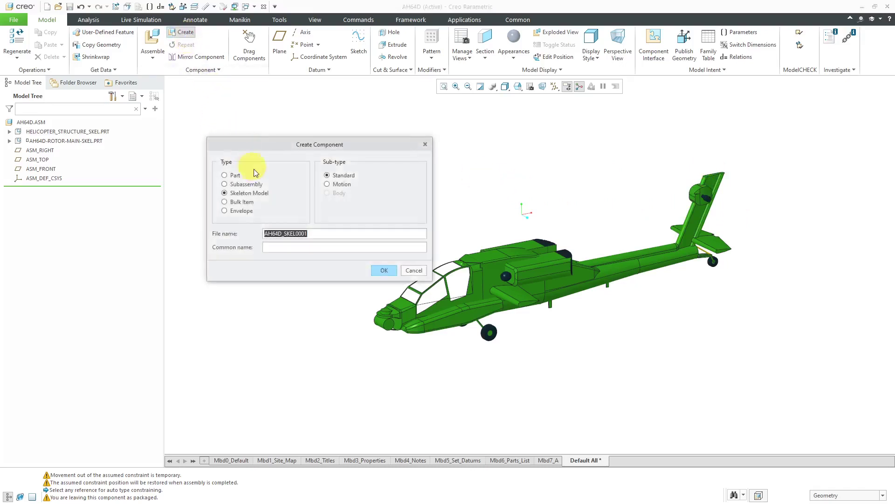
click(335, 233)
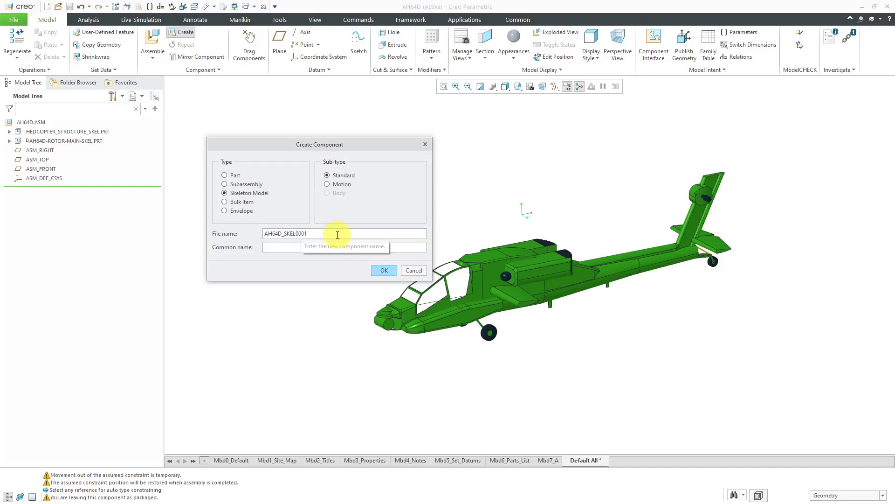
key(BackSpace)
key(BackSpace)
key(BackSpace)
key(BackSpace)
key(BackSpace)
key(BackSpace)
key(BackSpace)
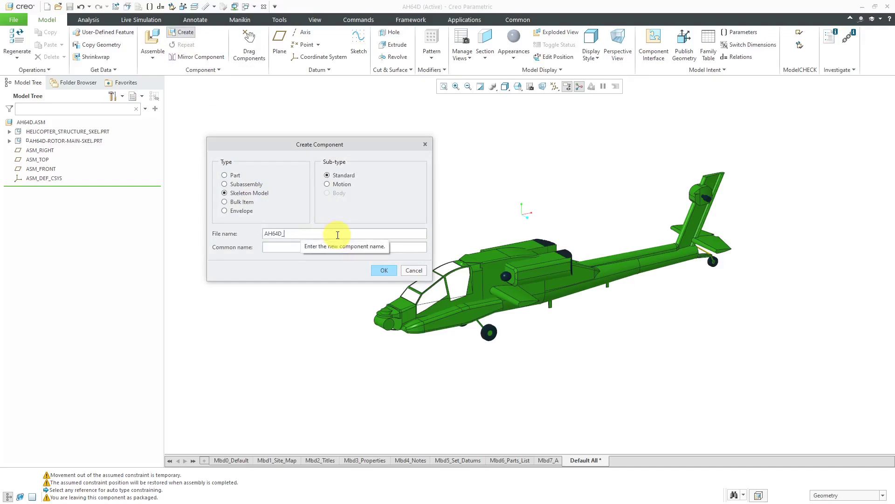
text(ROTOR-AFT)
click(384, 270)
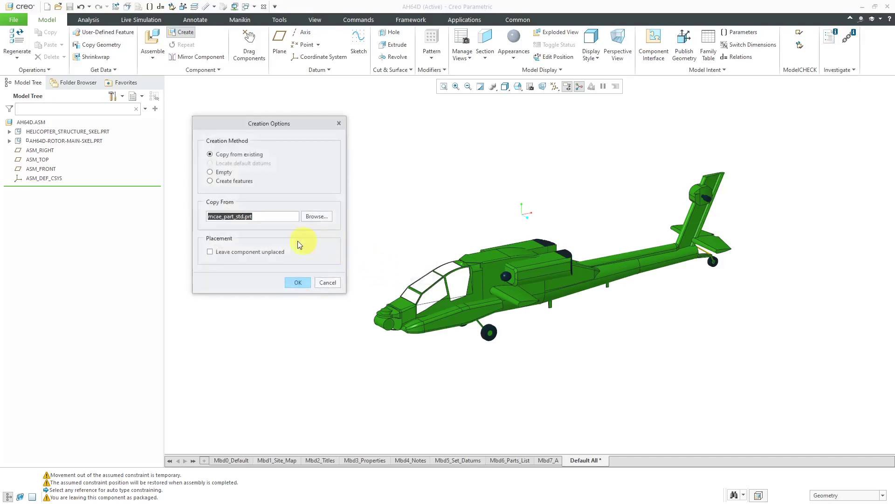
click(291, 282)
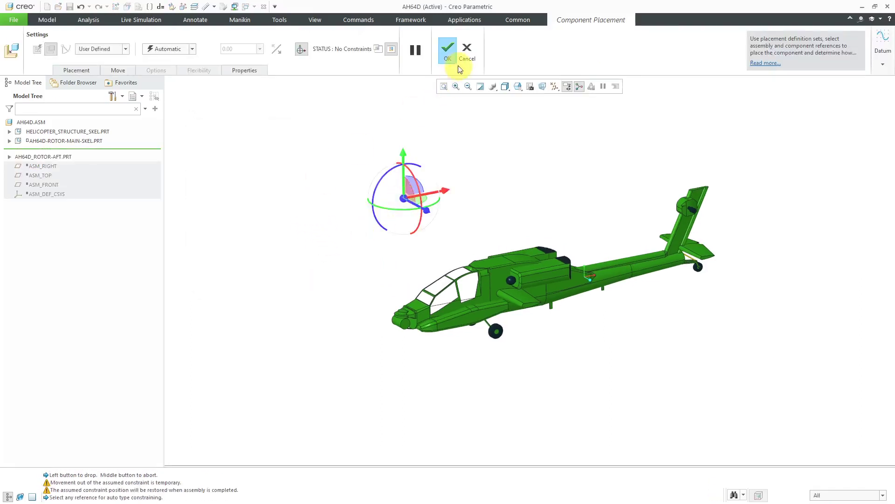
click(447, 50)
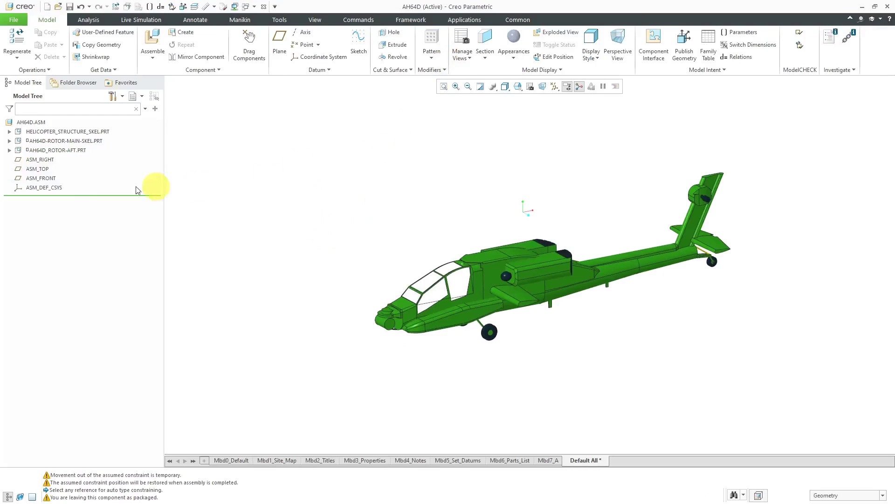
Open AH64D-ROTOR-MAIN-SKEL.PRT in its own window with datum planes shown.
click(72, 141)
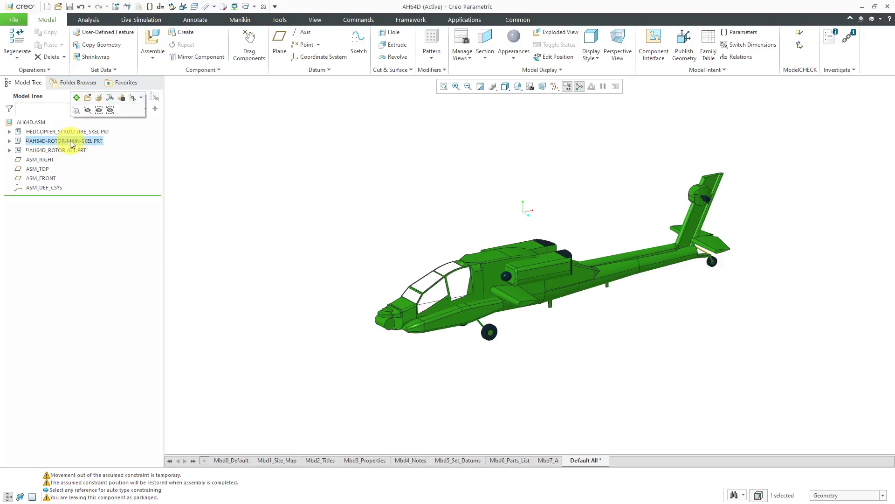
click(89, 99)
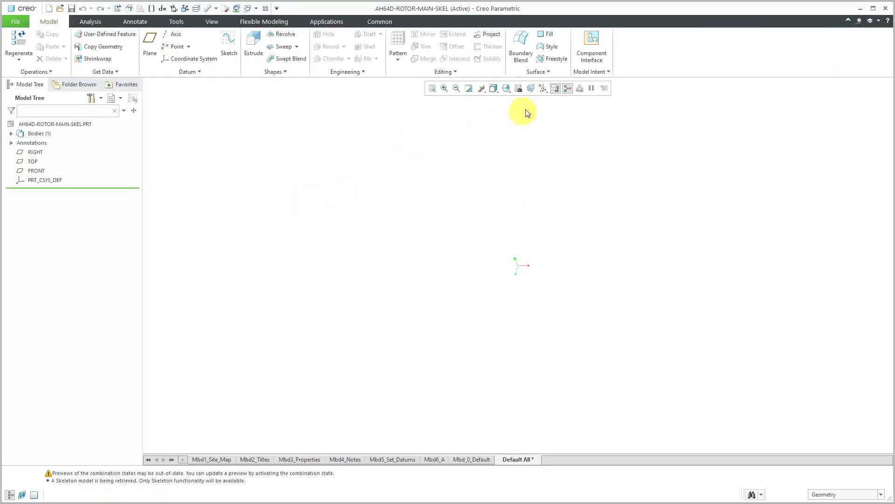
click(543, 88)
click(578, 141)
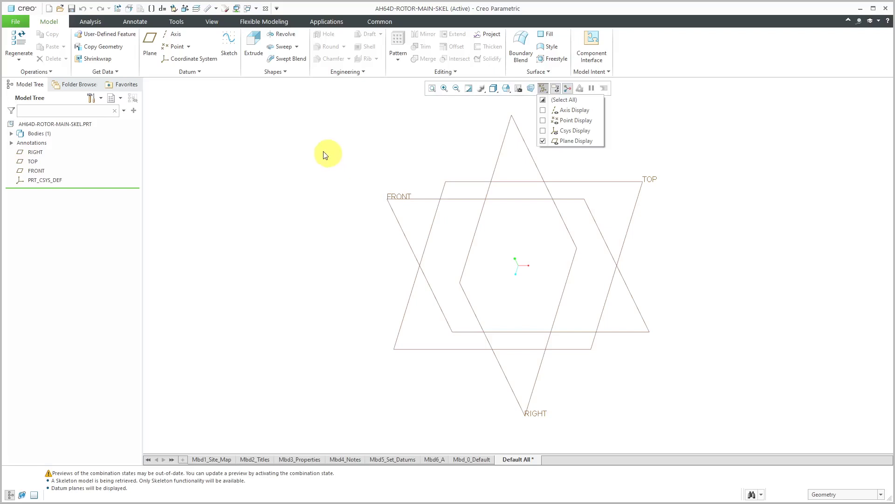
click(113, 73)
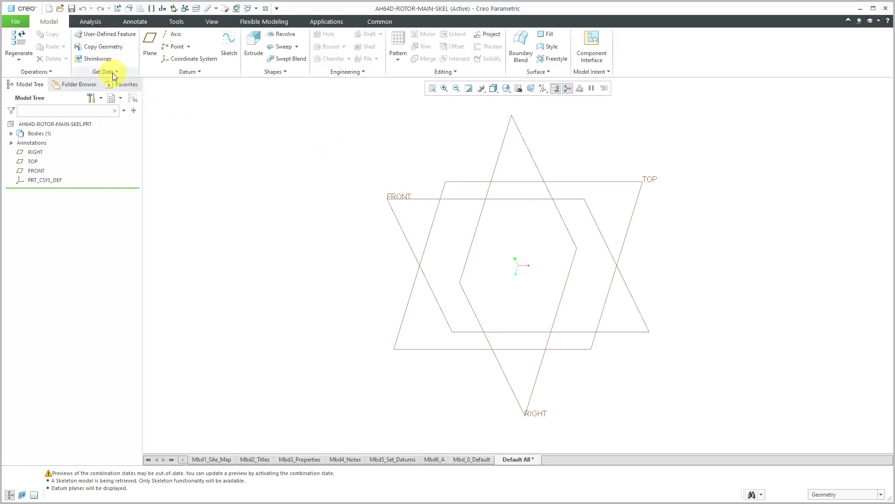
Import rotor-main_skel.stp as the main rotor geometry without an import log file.
click(113, 73)
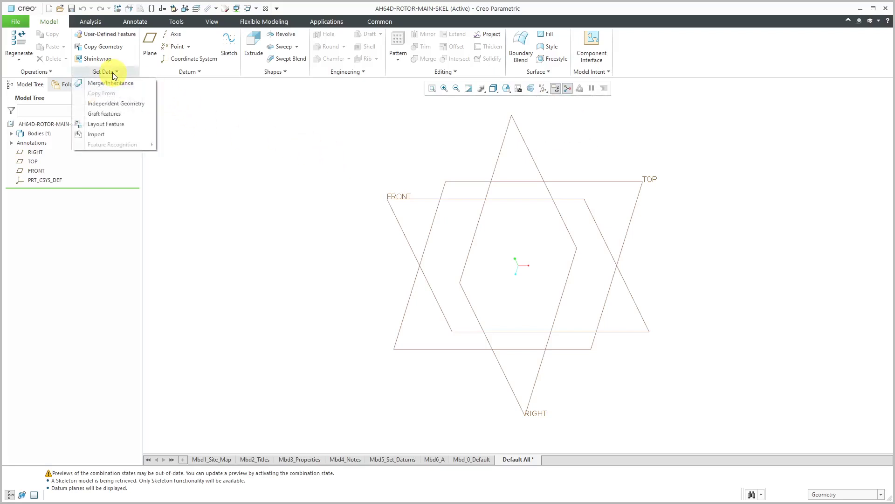
click(101, 136)
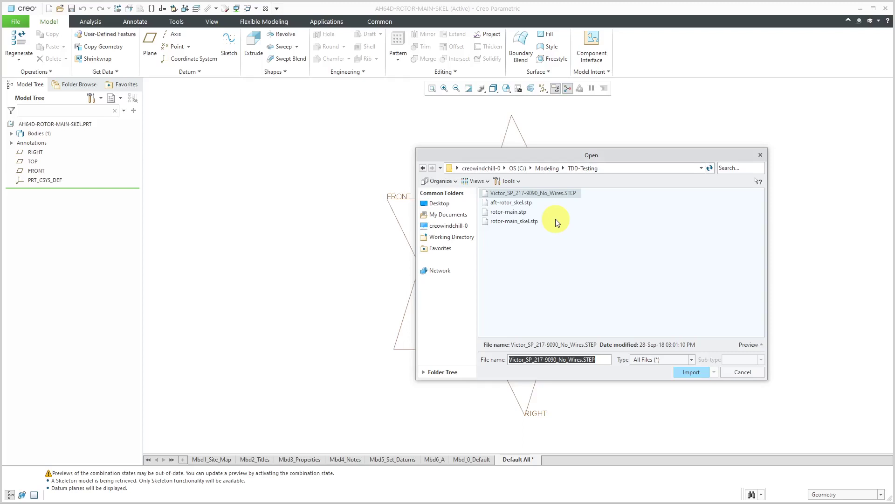
double_click(529, 221)
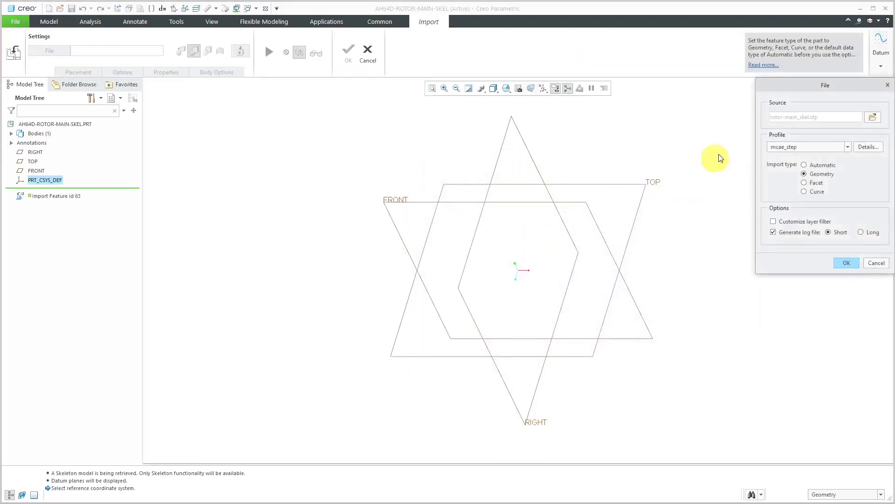
click(773, 233)
click(847, 263)
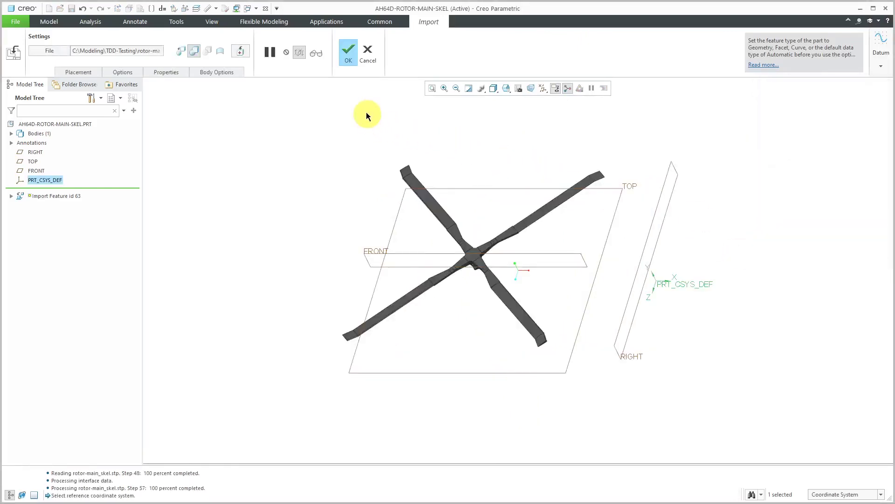
click(348, 52)
Hide datum planes and show datum axes while inspecting the rotor around its hub.
middle_drag(452, 239, 502, 208)
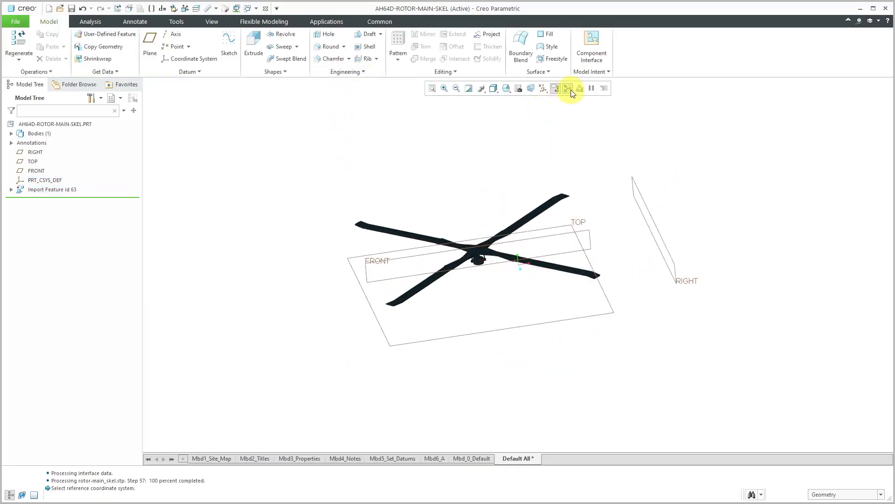
click(546, 90)
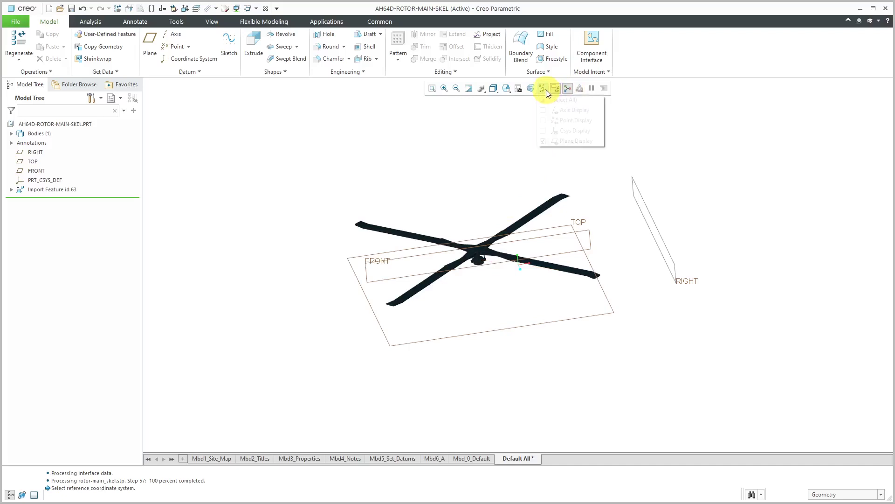
click(586, 141)
click(580, 111)
scroll(478, 263, up, 5)
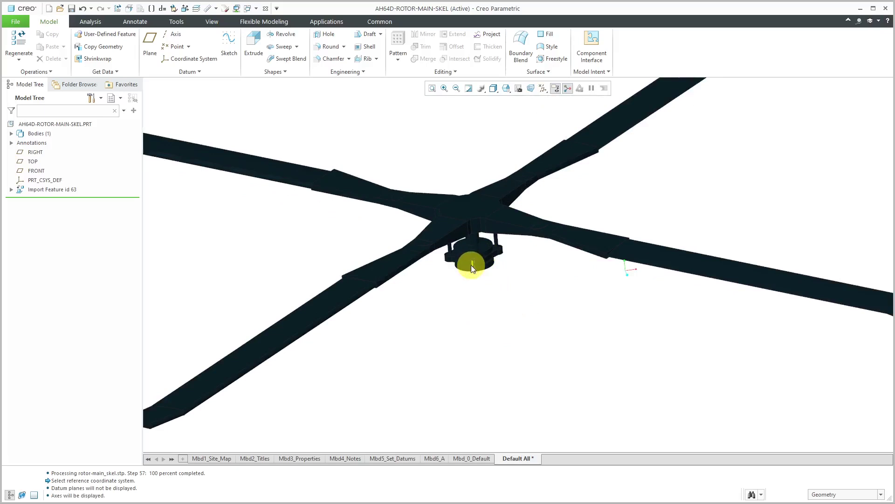
scroll(479, 279, down, 8)
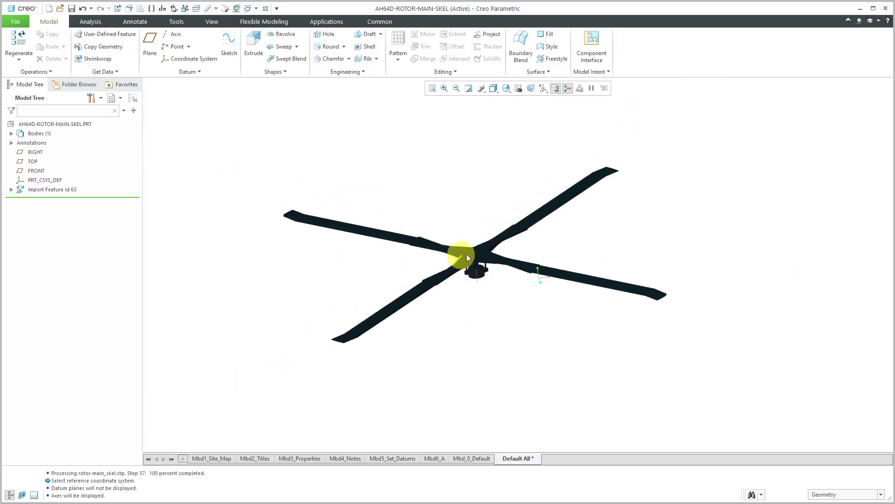
mouse_move(471, 256)
middle_down()
mouse_move(483, 240)
mouse_move(470, 256)
middle_up()
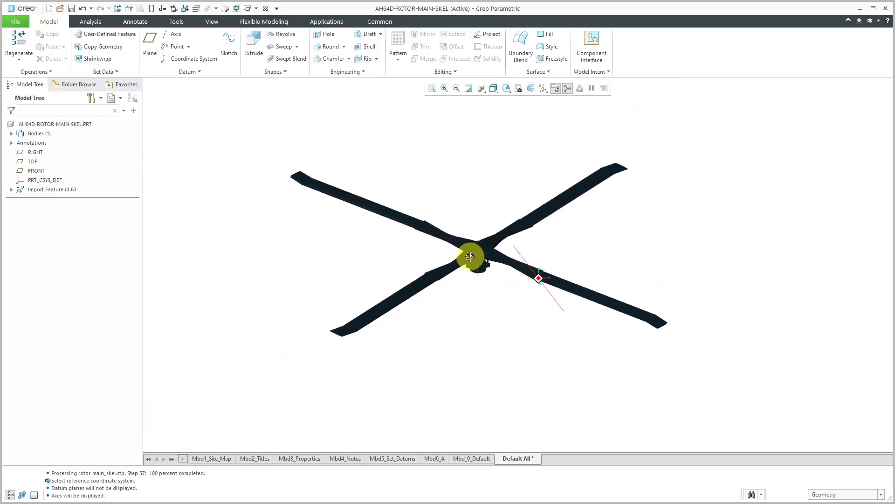
Return to AH64D.ASM and open AH64D_ROTOR-AFT.PRT in its own window.
click(257, 9)
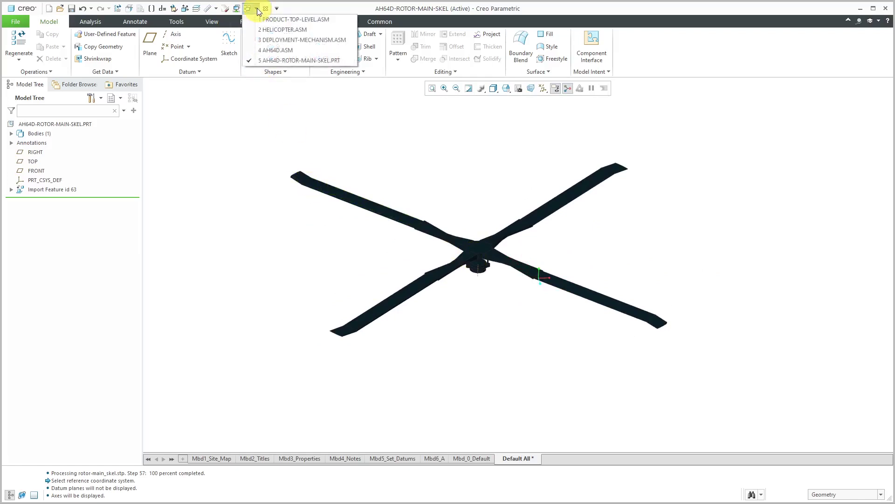
click(275, 50)
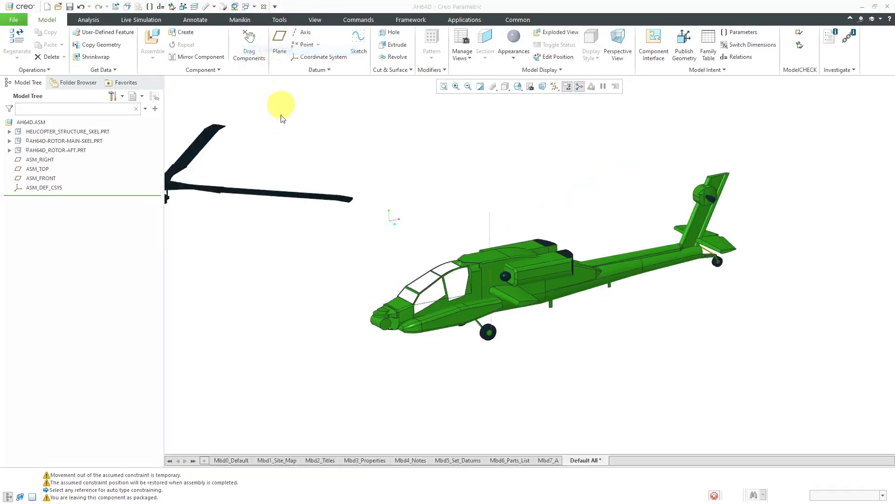
click(56, 151)
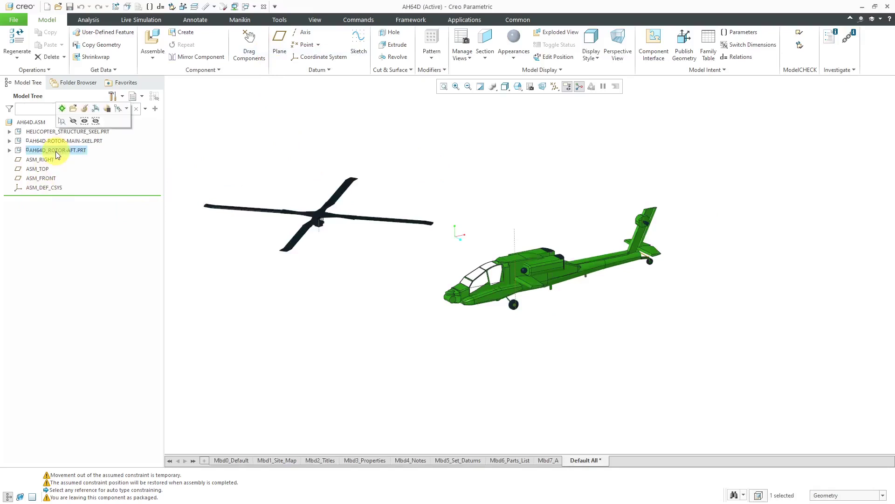
click(73, 109)
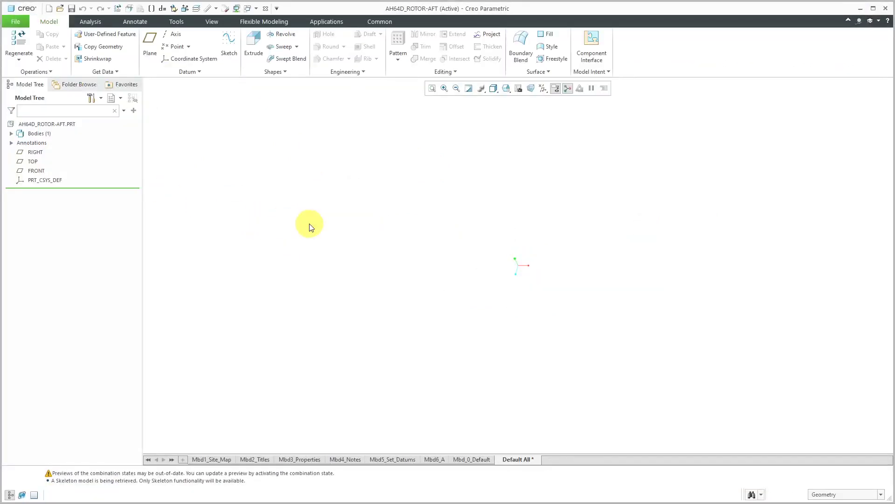
Import aft-rotor_skel.stp into the aft rotor part and inspect the result.
click(114, 72)
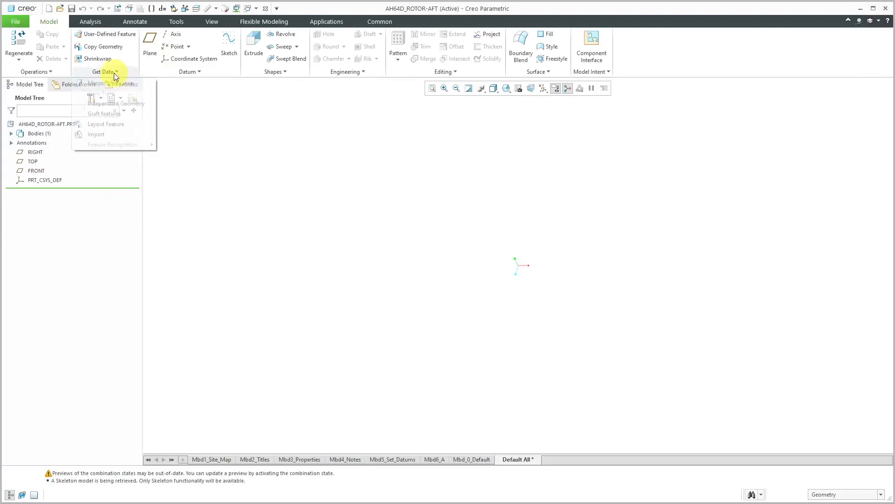
click(108, 135)
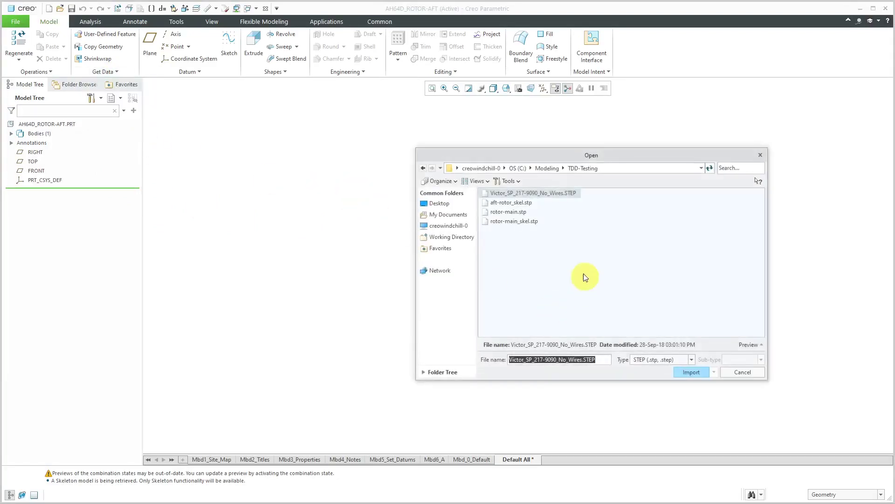
click(521, 204)
double_click(521, 204)
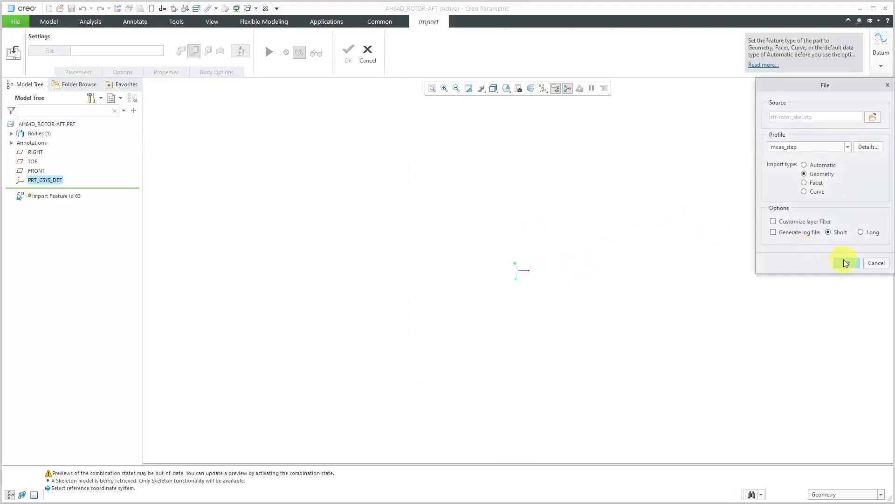
click(847, 263)
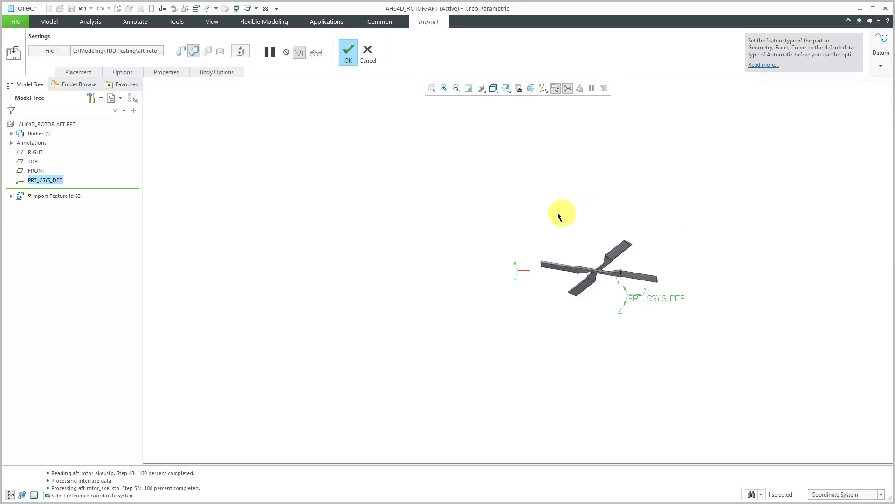
click(352, 56)
click(600, 280)
middle_drag(600, 280, 477, 250)
In AH64D, redefine the main rotor skeleton's placement as a Pin connection.
click(256, 8)
click(275, 50)
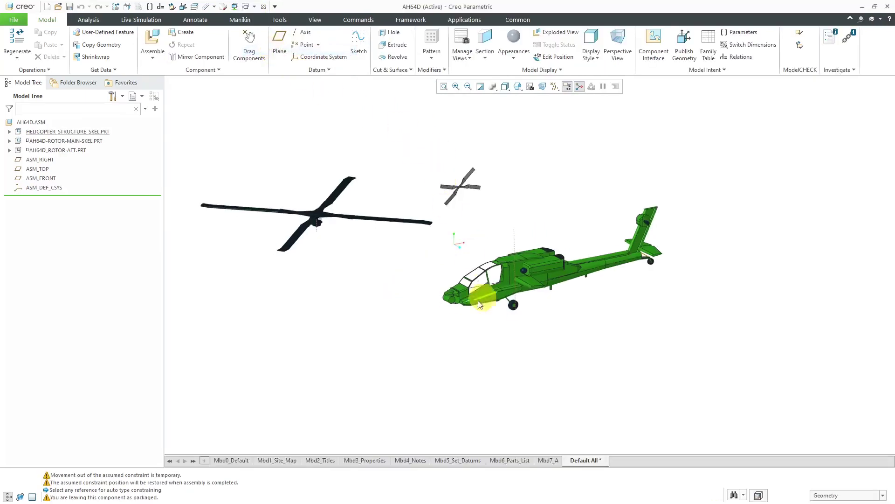
click(53, 141)
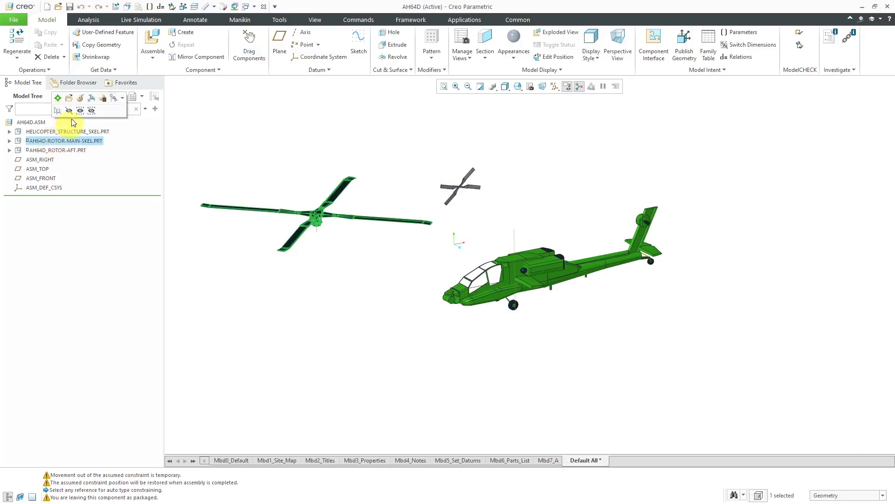
click(82, 99)
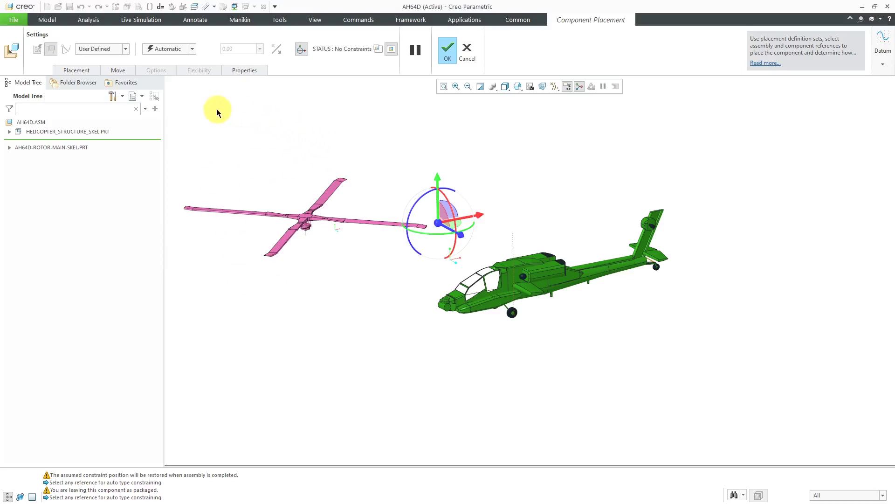
click(116, 49)
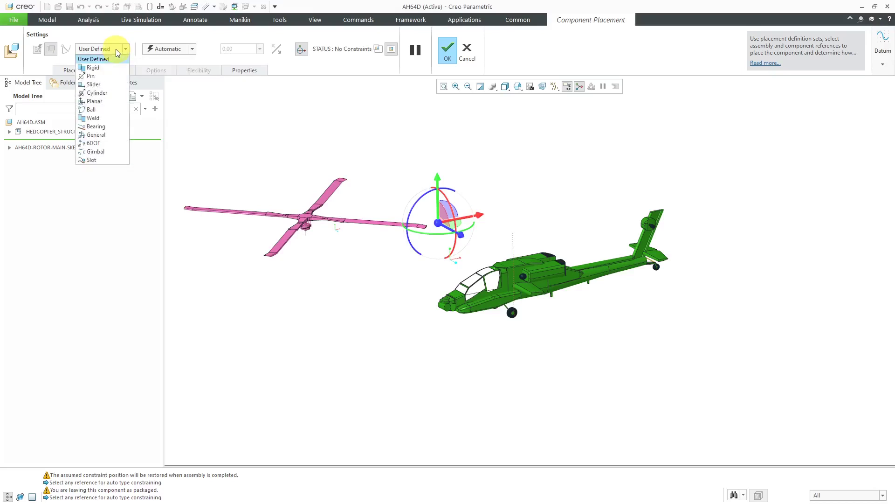
click(105, 76)
click(94, 70)
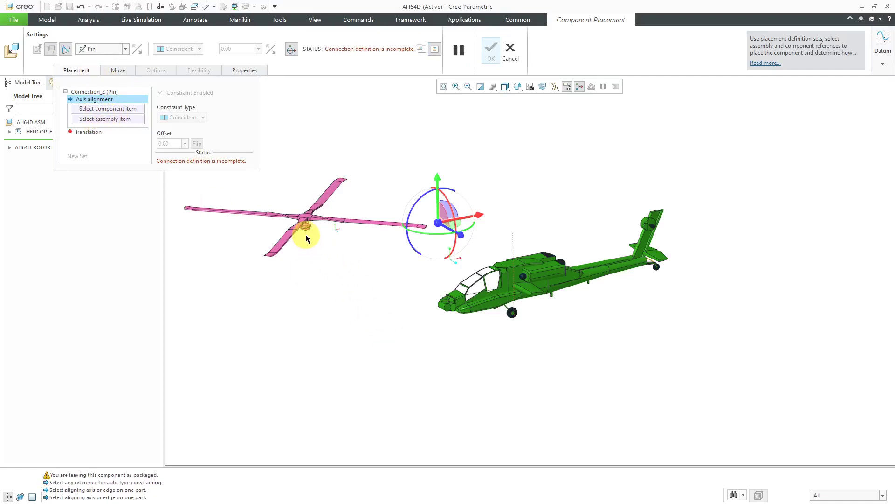
Align the main rotor's axis with the helicopter's vertical axis using an axis-only selection filter.
scroll(306, 234, up, 5)
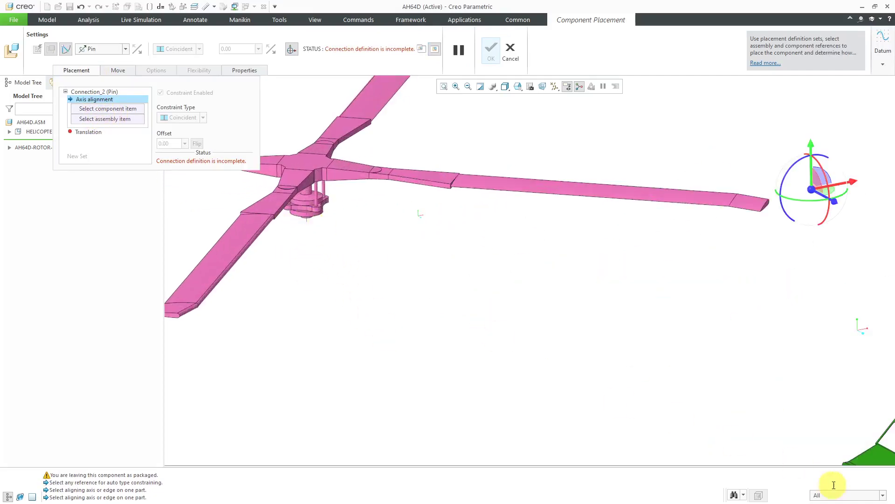
click(843, 495)
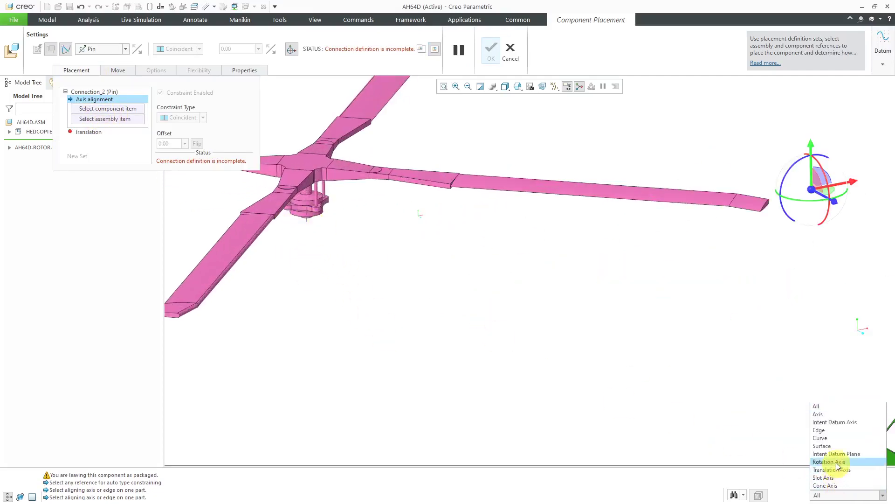
click(842, 413)
click(306, 219)
scroll(310, 234, down, 5)
scroll(420, 236, up, 3)
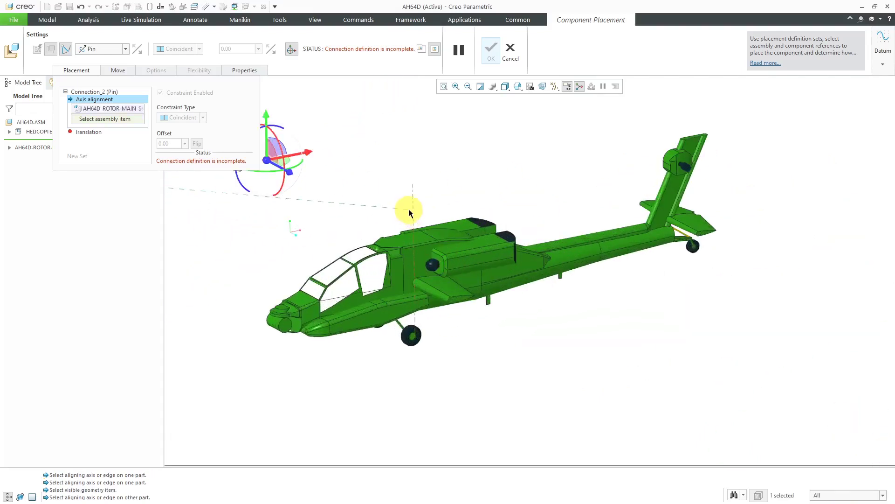
click(413, 212)
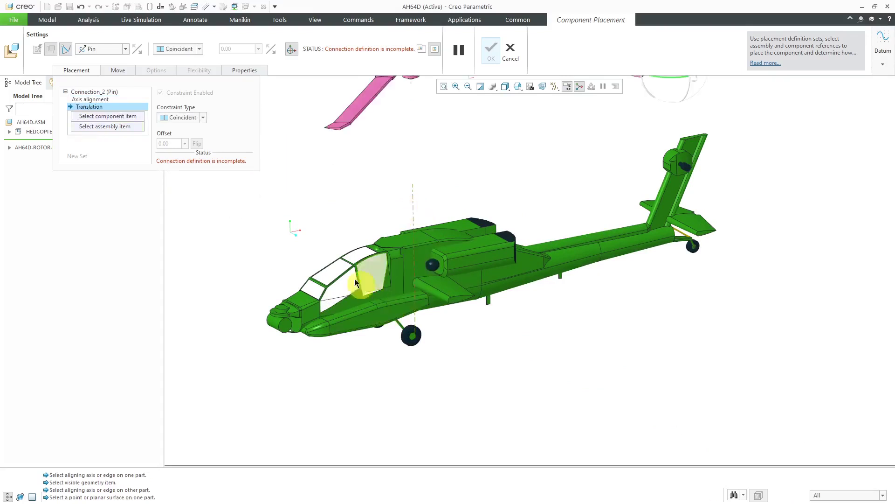
Pick the fuselage surface and rotor hub as translation references, review rotation axis, and finish.
click(418, 240)
middle_drag(428, 299, 426, 280)
scroll(419, 159, up, 8)
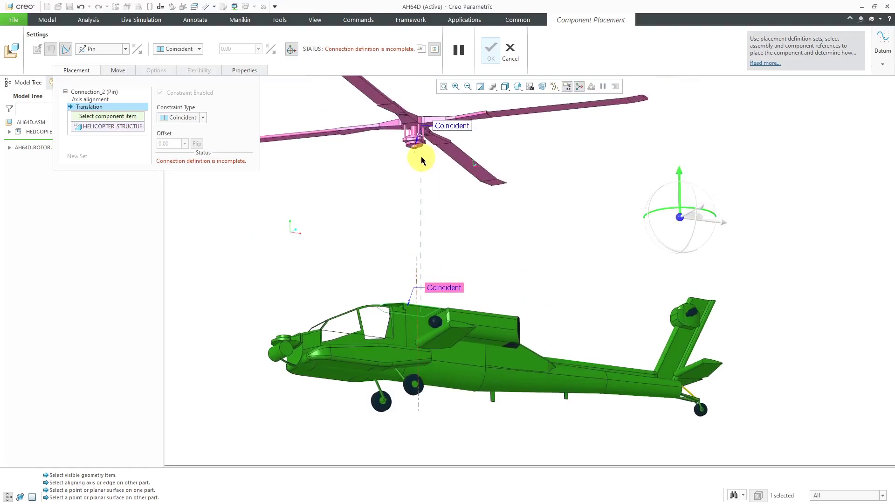
click(401, 127)
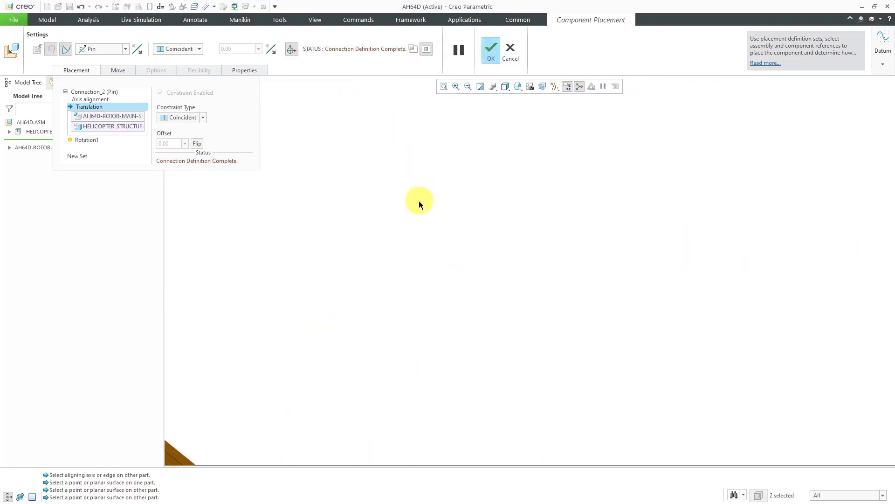
scroll(419, 205, down, 5)
middle_drag(418, 209, 416, 269)
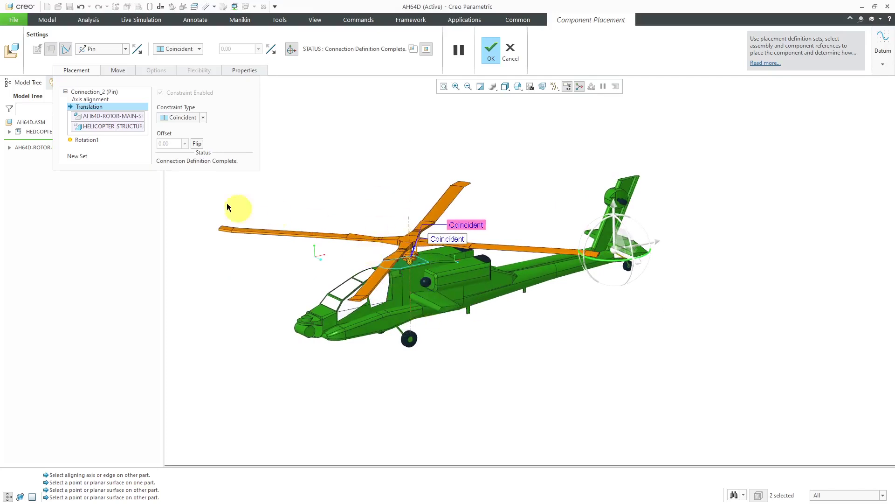
click(87, 140)
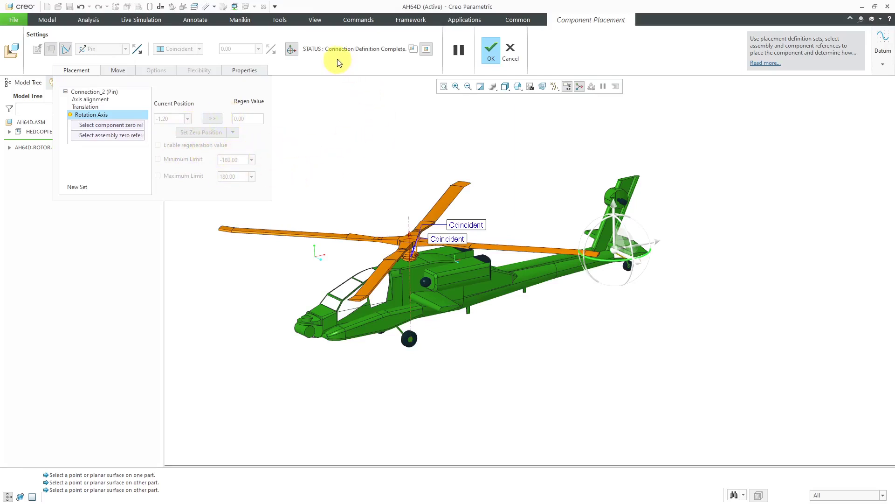
click(492, 49)
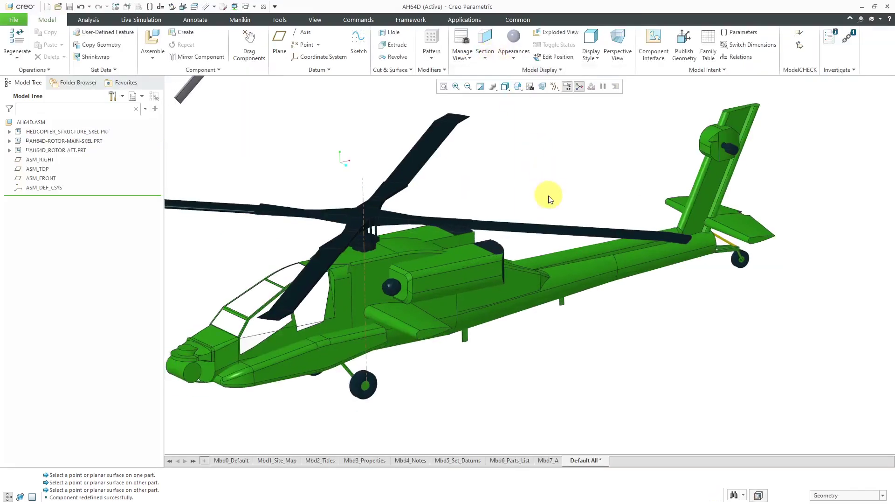
Redefine the aft rotor's placement as a Pin connection, showing it in its own window.
scroll(529, 201, down, 2)
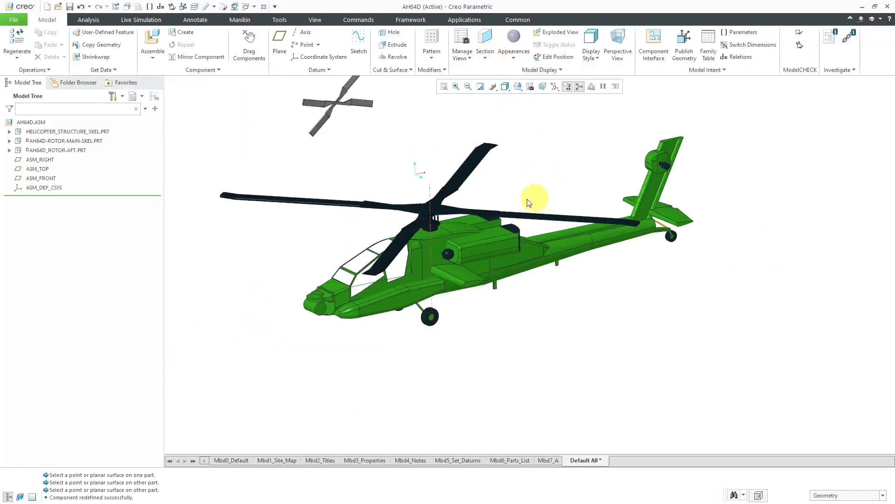
click(68, 151)
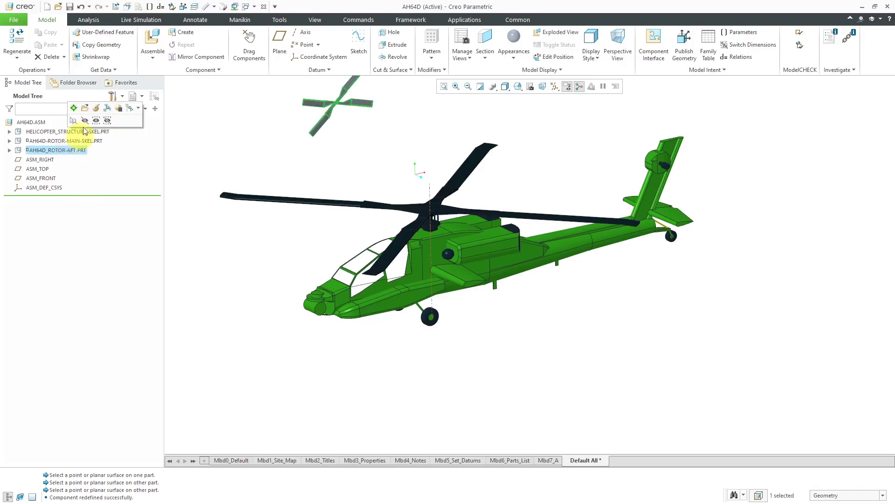
click(96, 108)
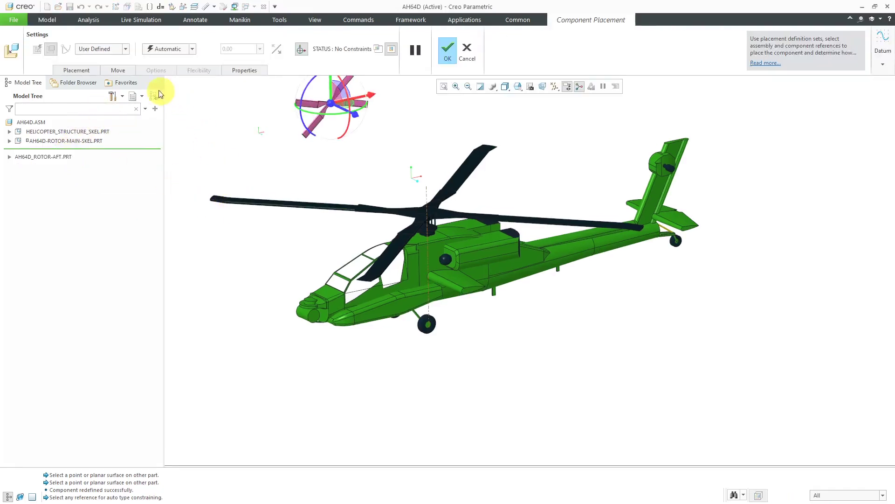
click(106, 51)
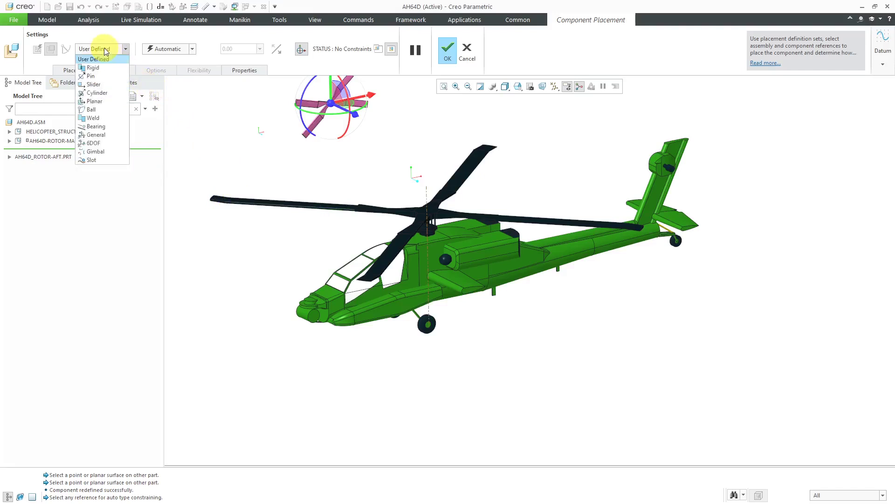
click(92, 76)
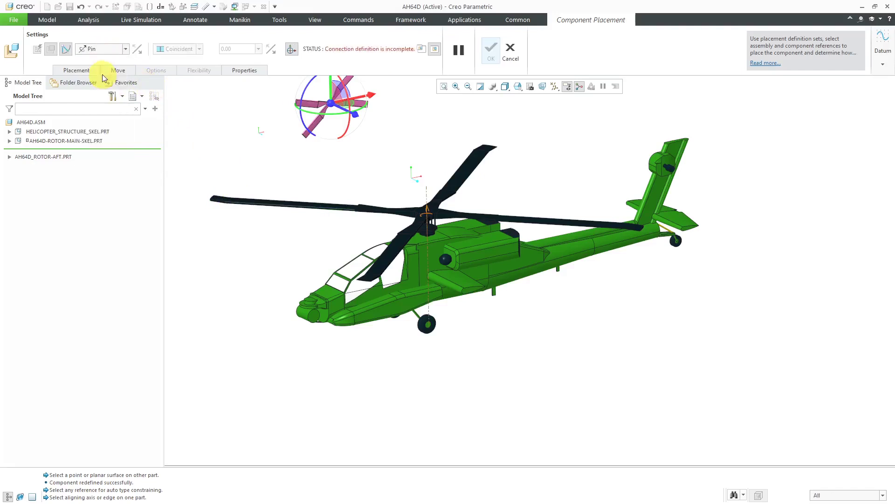
click(423, 49)
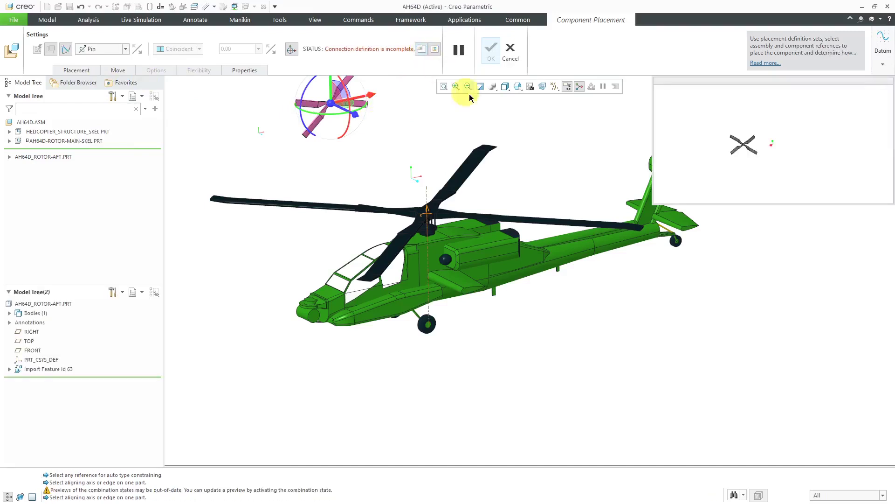
Align the aft rotor hub's axis with the tail shaft axis.
scroll(831, 130, down, 5)
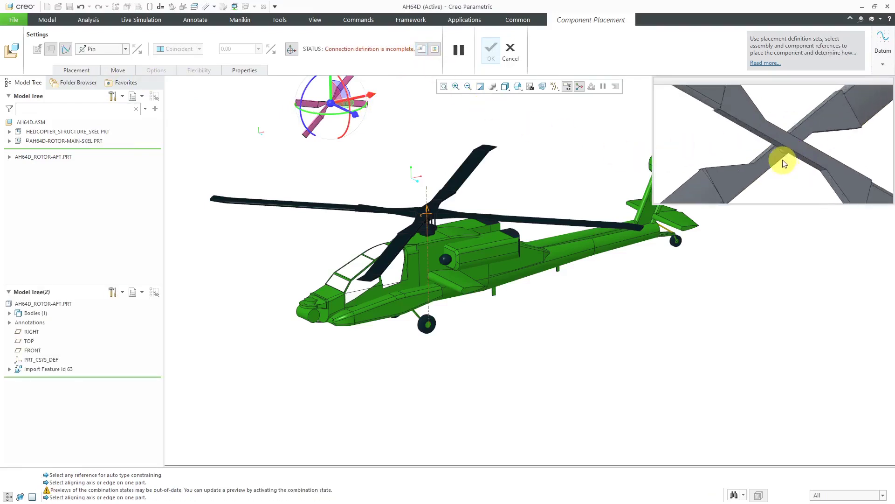
scroll(784, 160, up, 3)
scroll(779, 156, down, 4)
scroll(794, 152, down, 4)
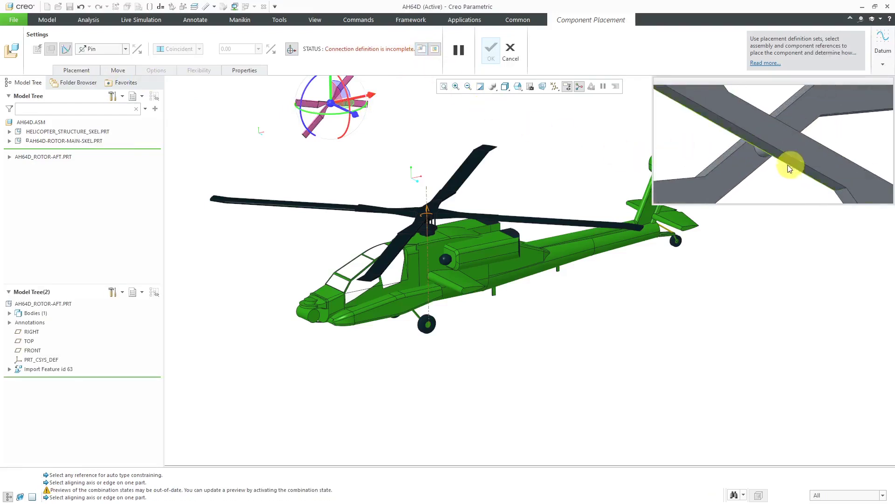
click(749, 147)
scroll(456, 314, up, 2)
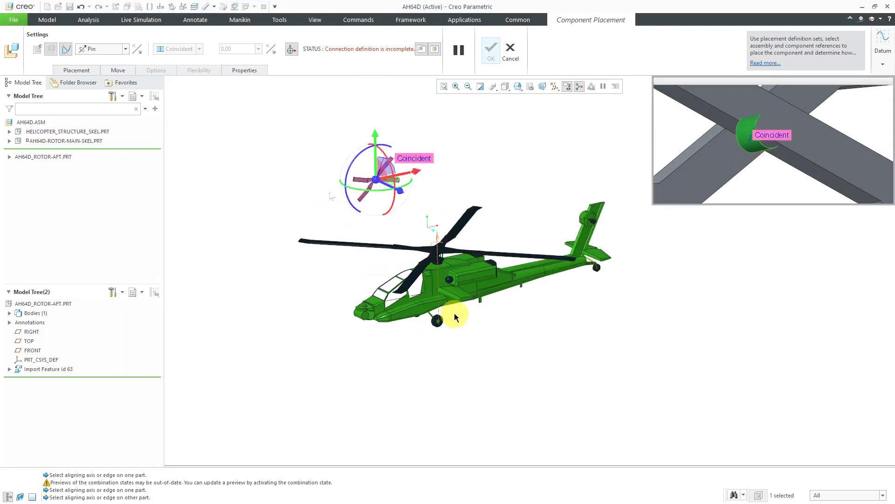
scroll(614, 214, down, 6)
scroll(513, 223, down, 5)
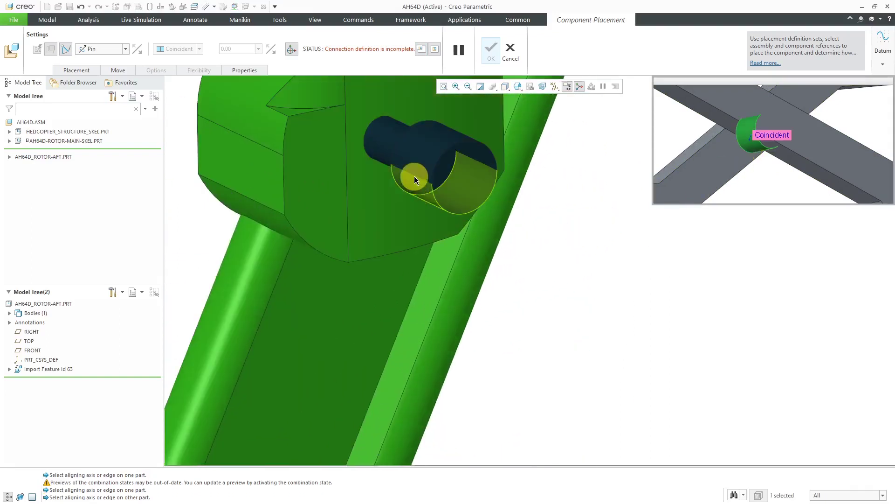
click(414, 175)
Pick the tail shaft and rotor hub surfaces to complete the pin, then finish and reset the view.
scroll(552, 280, up, 5)
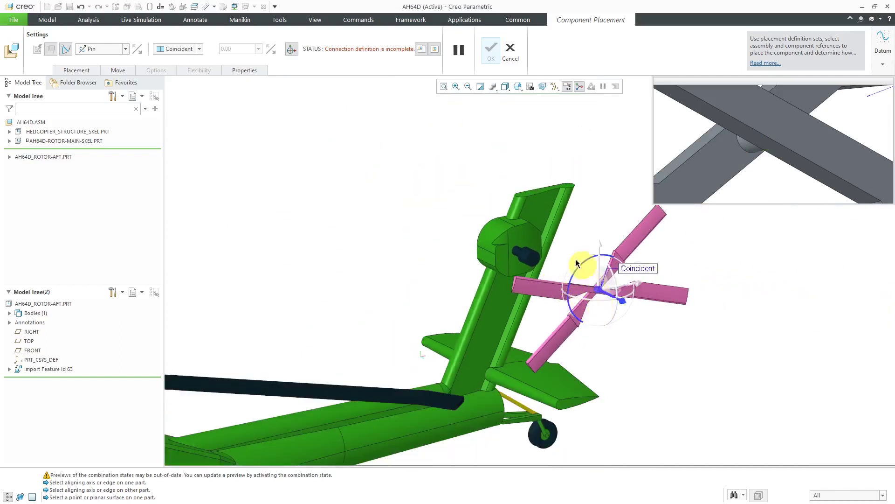
click(531, 258)
scroll(502, 244, up, 5)
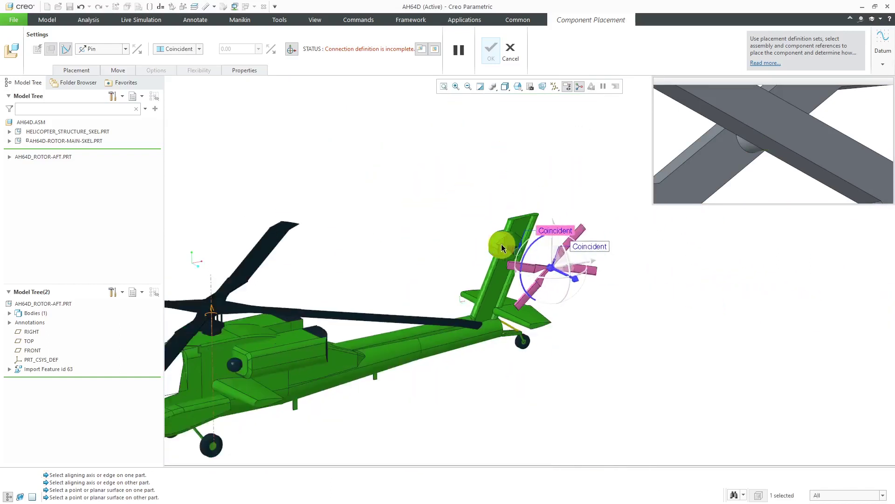
middle_drag(496, 236, 366, 215)
scroll(330, 243, down, 5)
scroll(353, 259, down, 4)
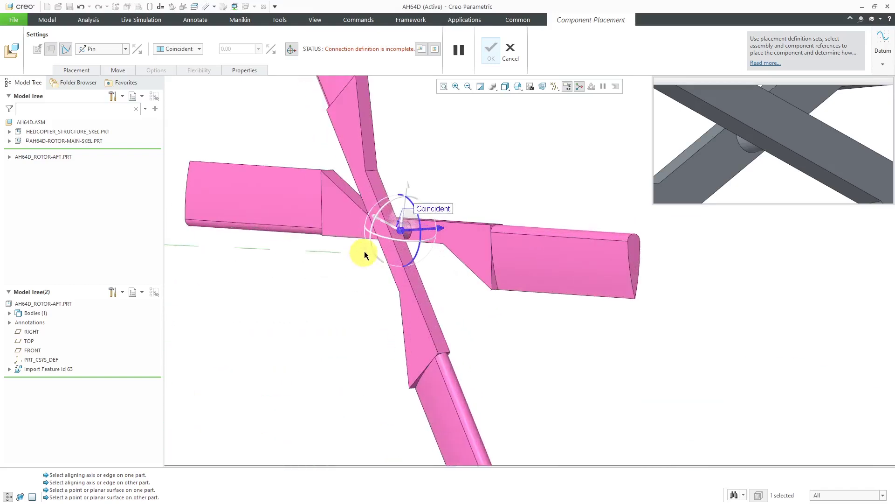
click(389, 245)
scroll(452, 273, up, 5)
middle_drag(456, 270, 335, 214)
scroll(300, 200, up, 3)
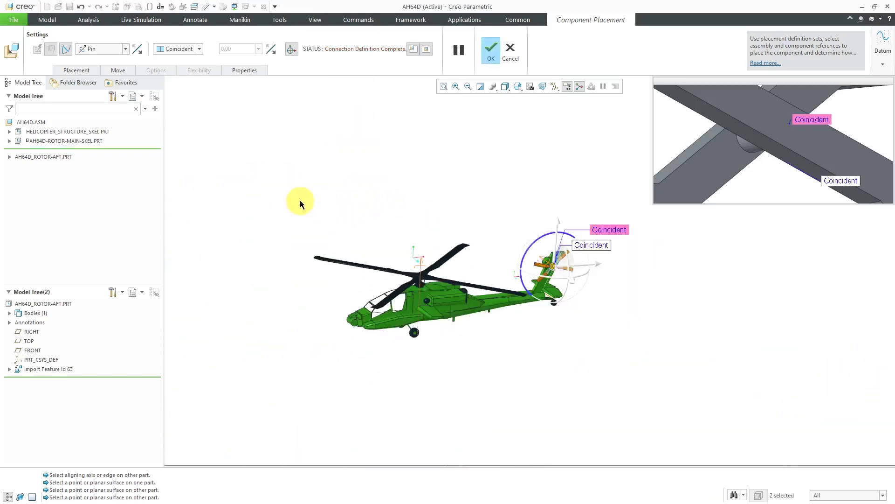
scroll(593, 289, down, 3)
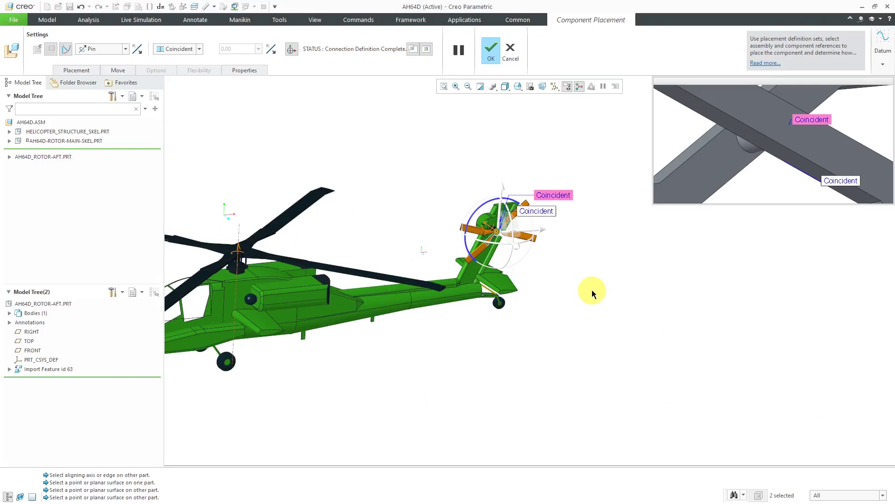
click(491, 53)
key(ctrl+d)
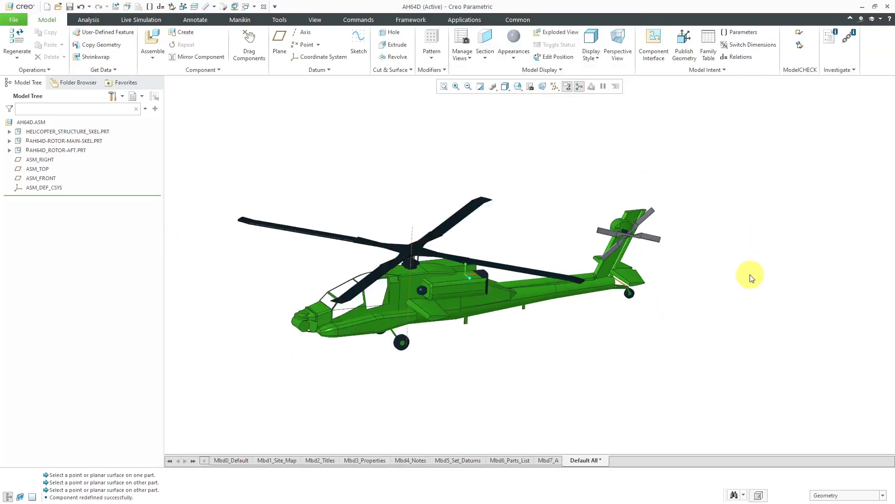
Hide datum axes, spin the main rotor with Drag Components, abort the tail rotor drag, and close.
click(554, 86)
click(586, 109)
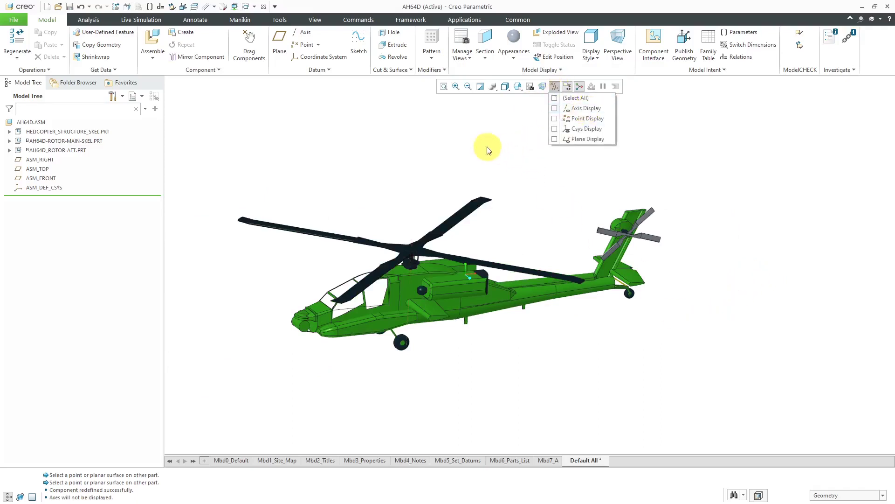
click(248, 53)
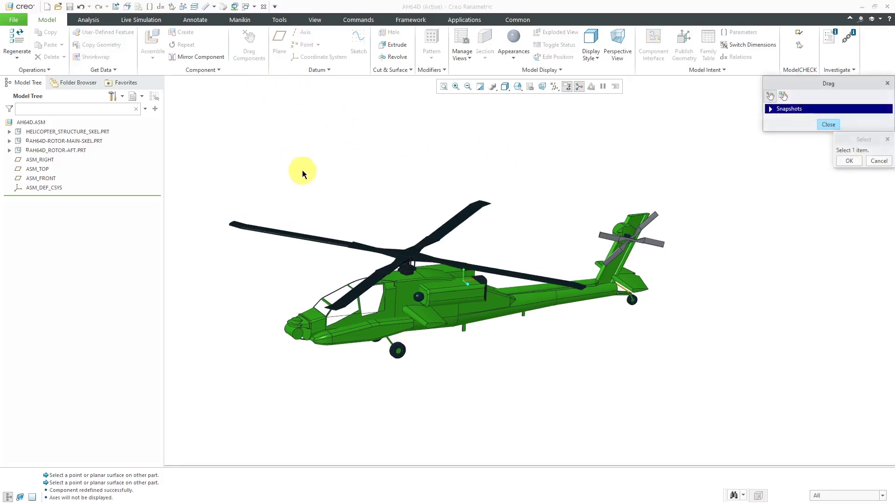
click(277, 235)
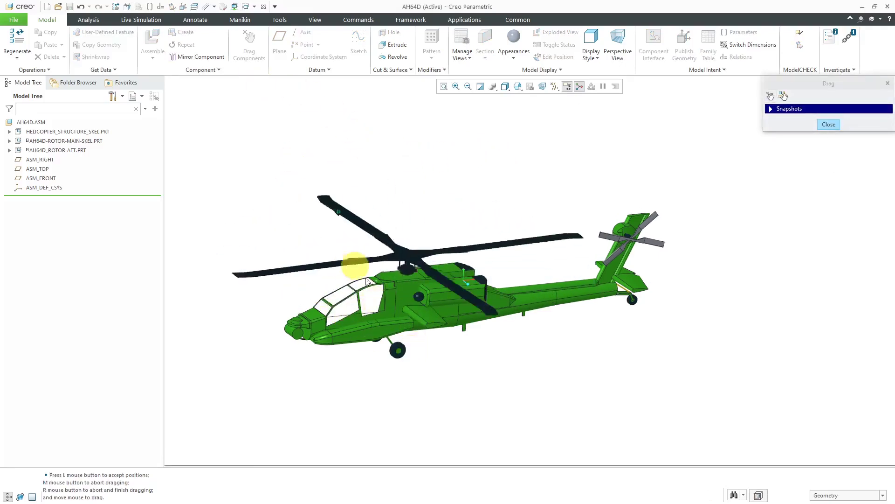
click(510, 189)
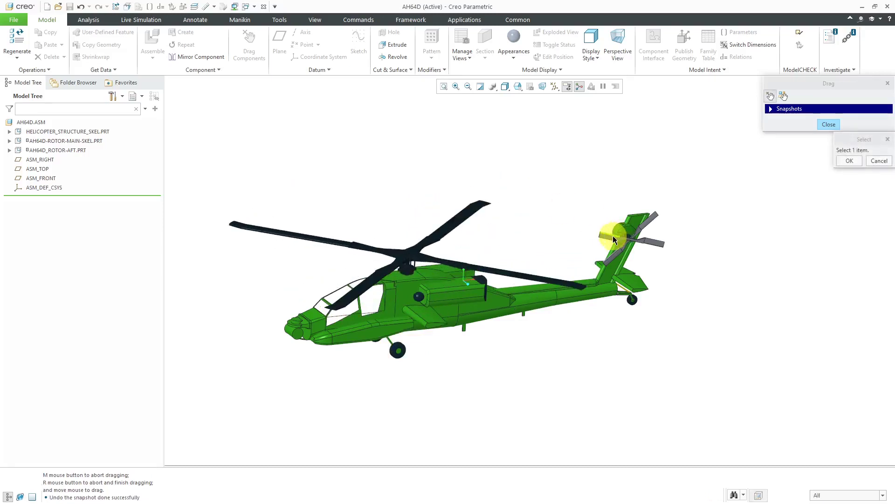
click(613, 236)
middle_click(835, 144)
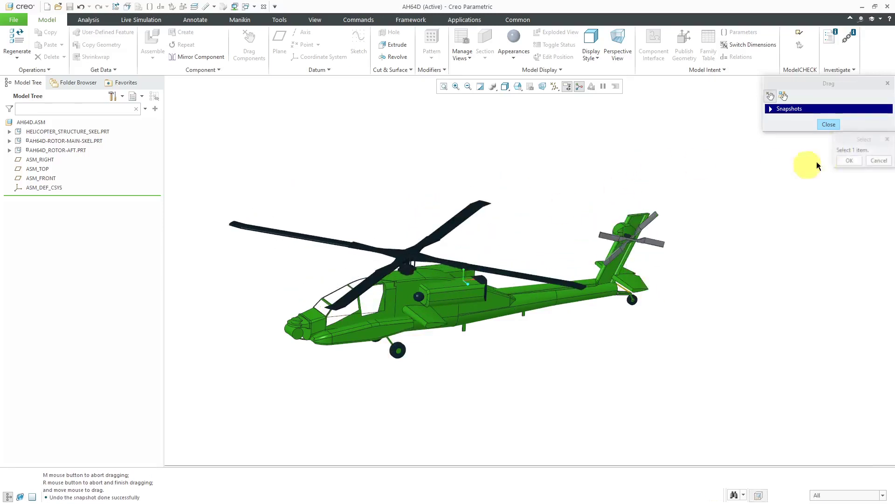
click(833, 125)
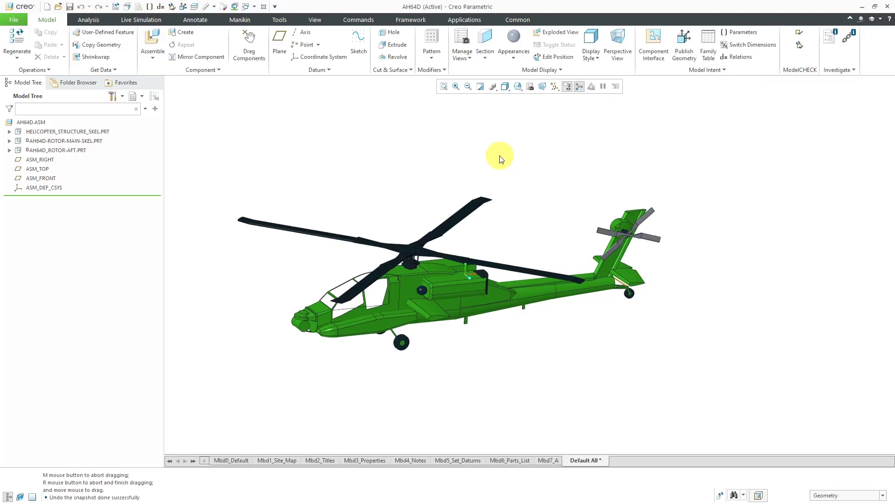
In the Mechanism application, add a servo motor on the main rotor hub driven by angular velocity.
click(456, 21)
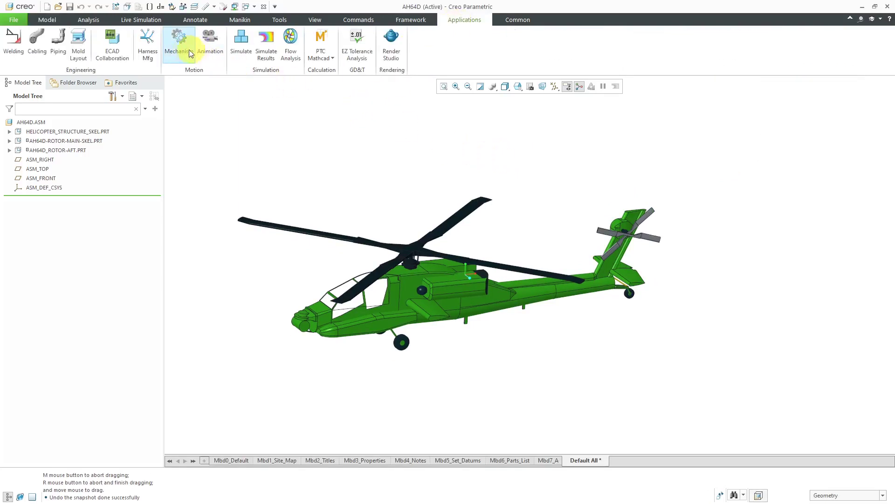
click(186, 49)
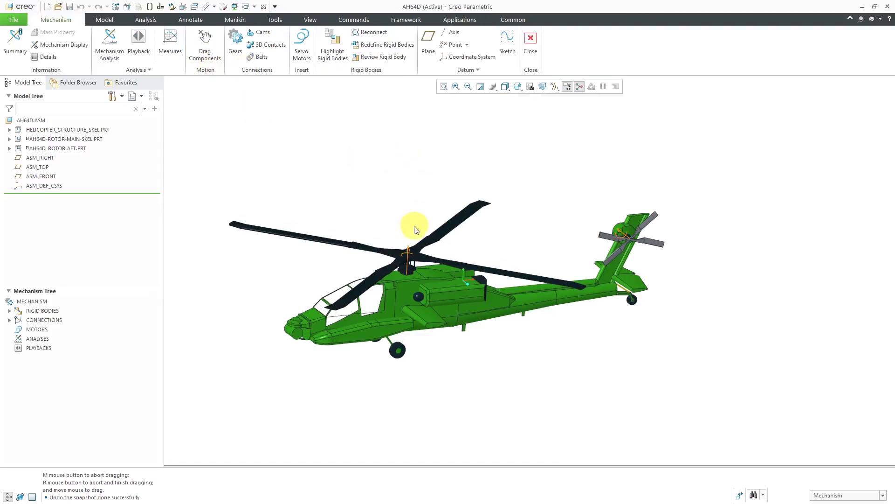
click(410, 252)
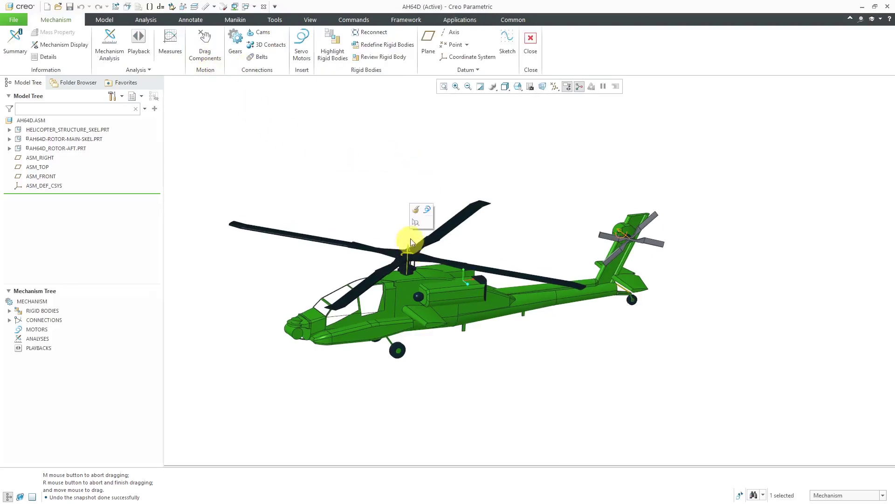
click(428, 211)
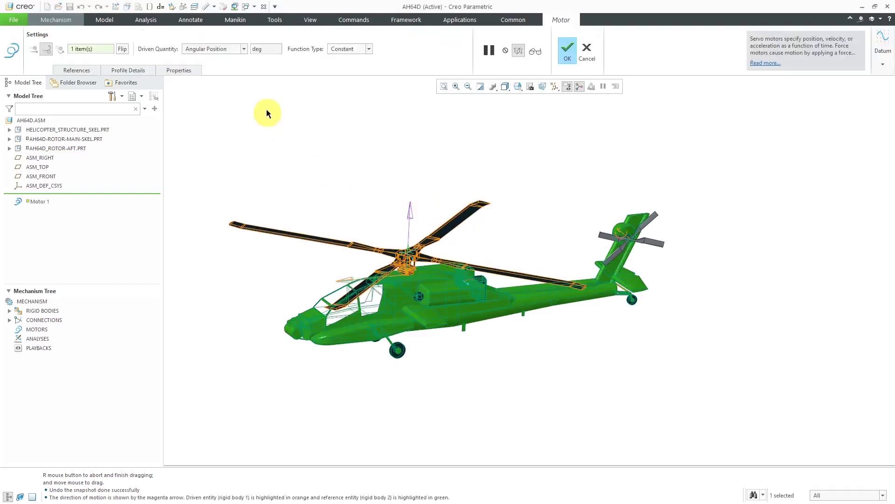
click(229, 49)
click(224, 66)
Set the motor's constant A coefficient to 9000 deg/sec and name it MAIN-MOTOR.
click(129, 70)
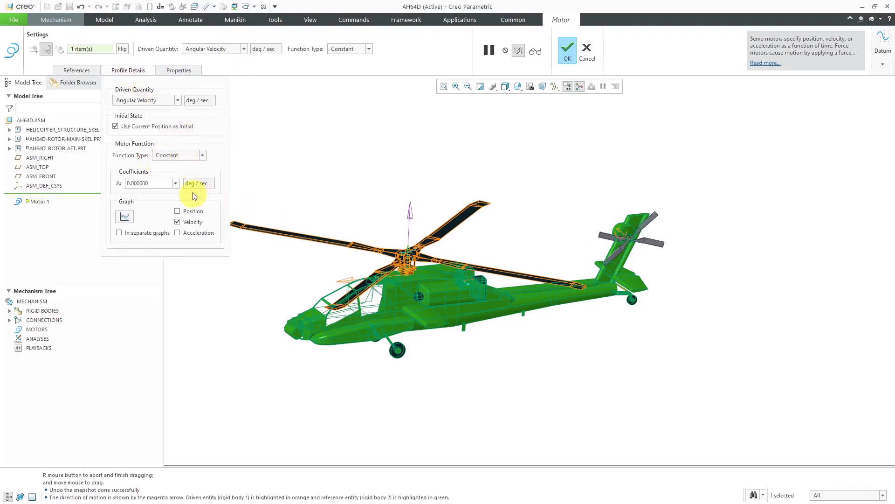
double_click(159, 182)
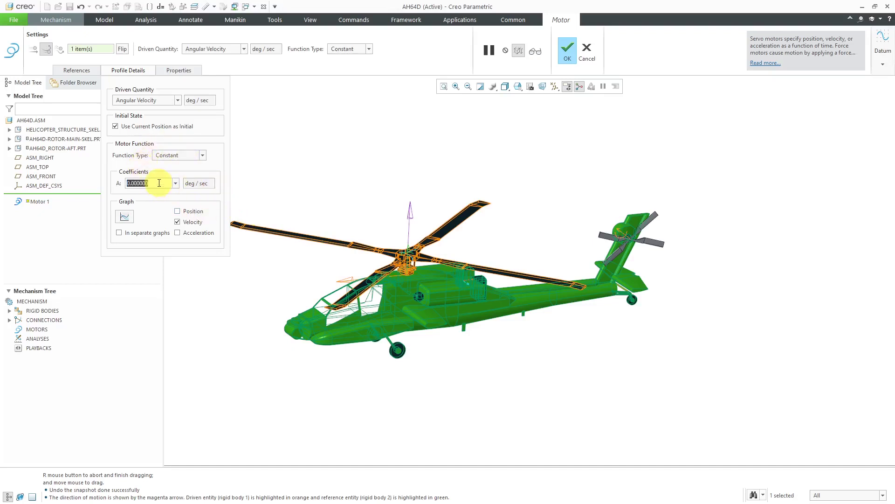
text(9)
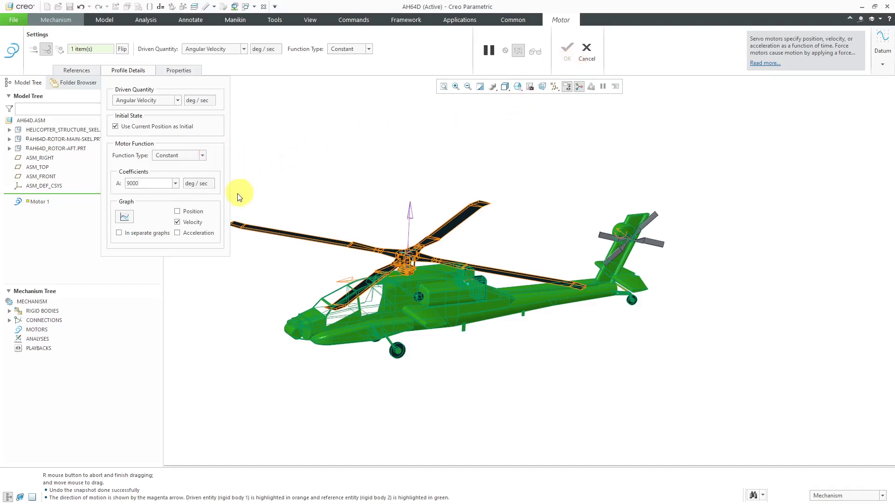
click(269, 164)
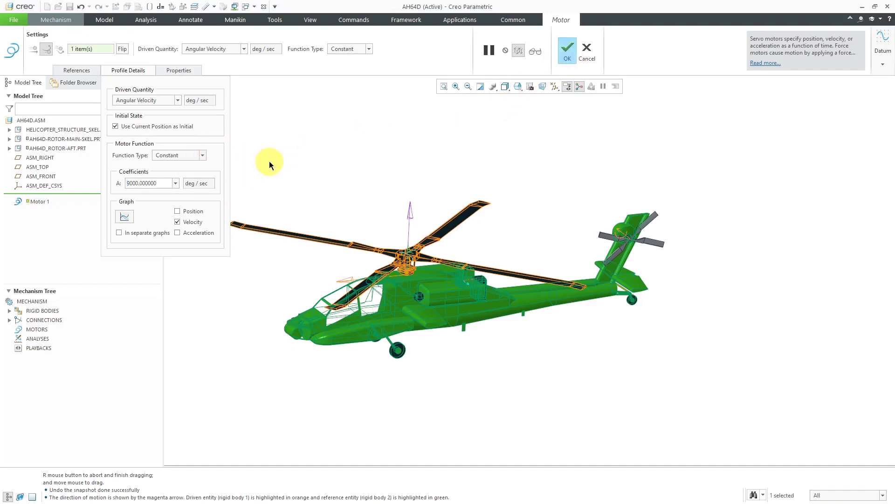
click(179, 70)
double_click(207, 94)
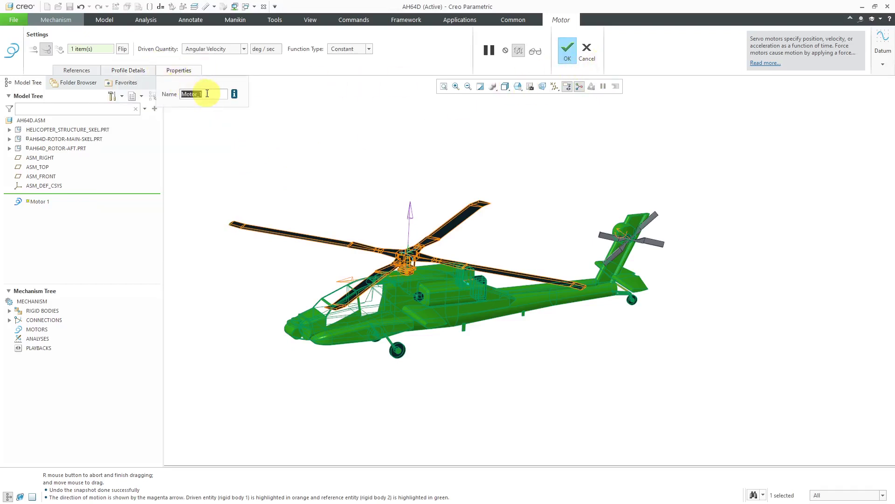
text(MAIN-MOTOR)
Finish MAIN-MOTOR and add an angular-velocity servo motor on the tail rotor.
click(568, 50)
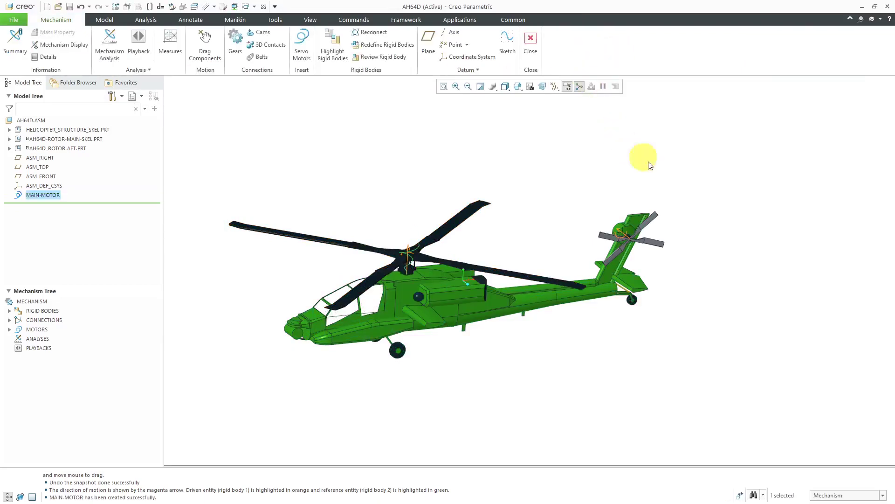
click(630, 238)
click(649, 195)
click(211, 48)
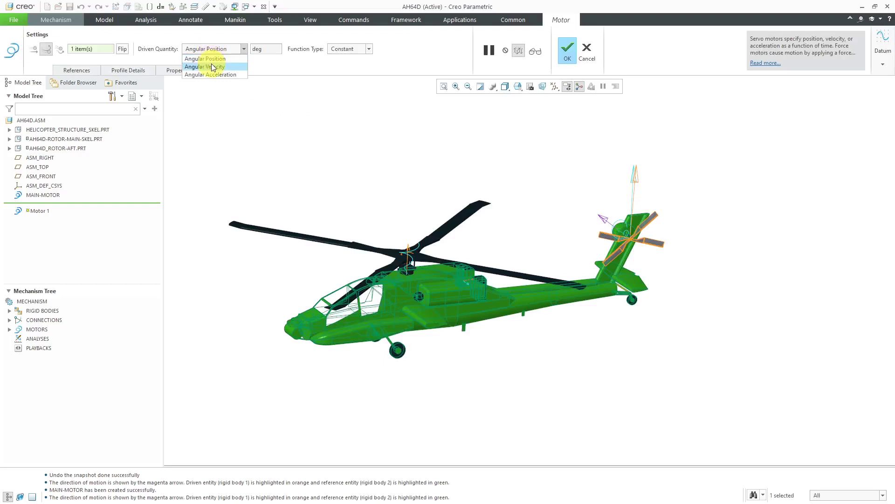
click(212, 66)
Set the tail motor's A coefficient to 6000 deg/sec, name it AFT-MOTOR, and finish it.
click(136, 70)
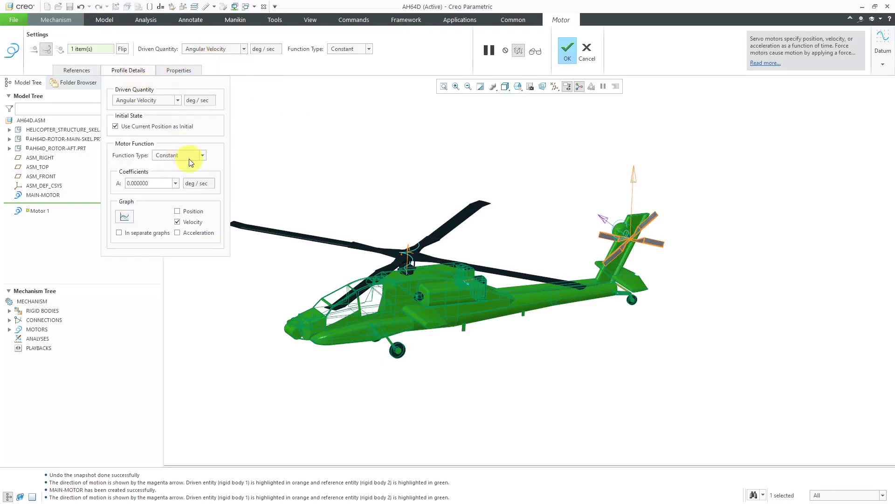
double_click(150, 182)
text(600)
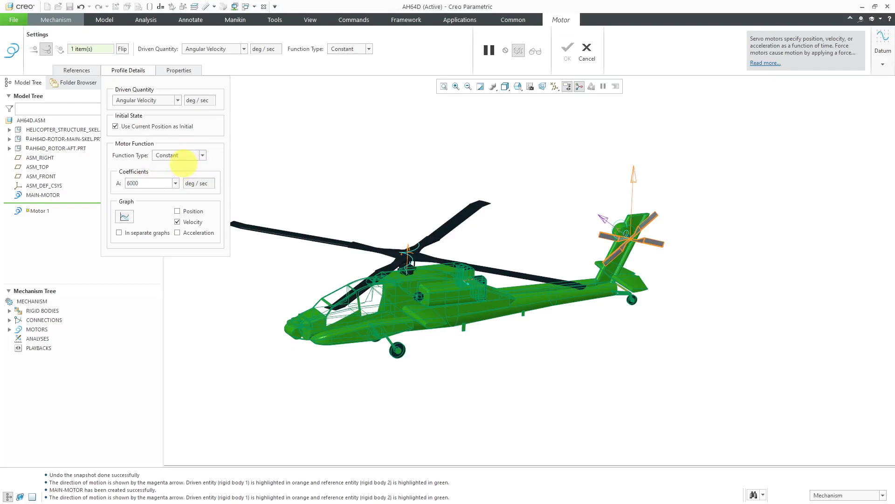
text(0)
key(Return)
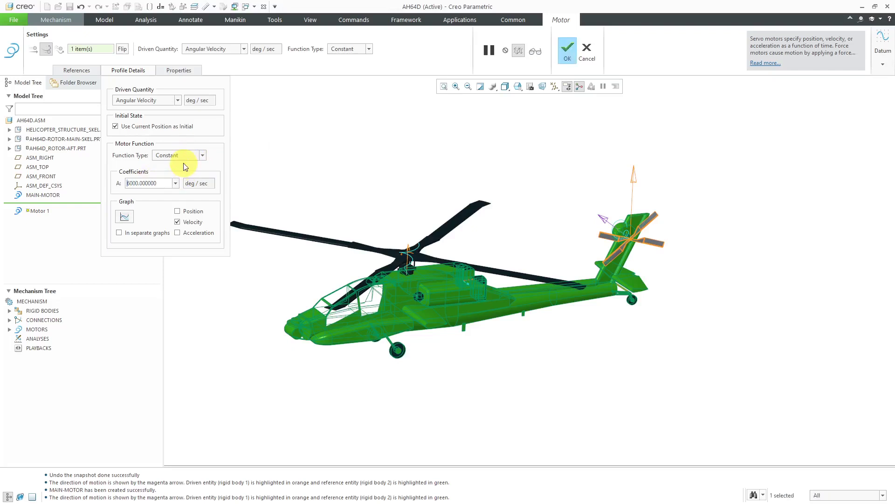
click(188, 72)
double_click(213, 96)
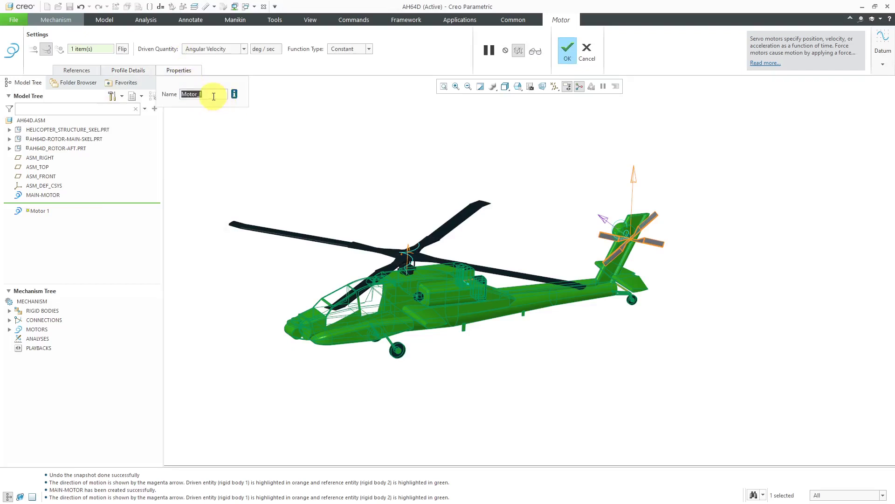
text(AFT-MOTOR)
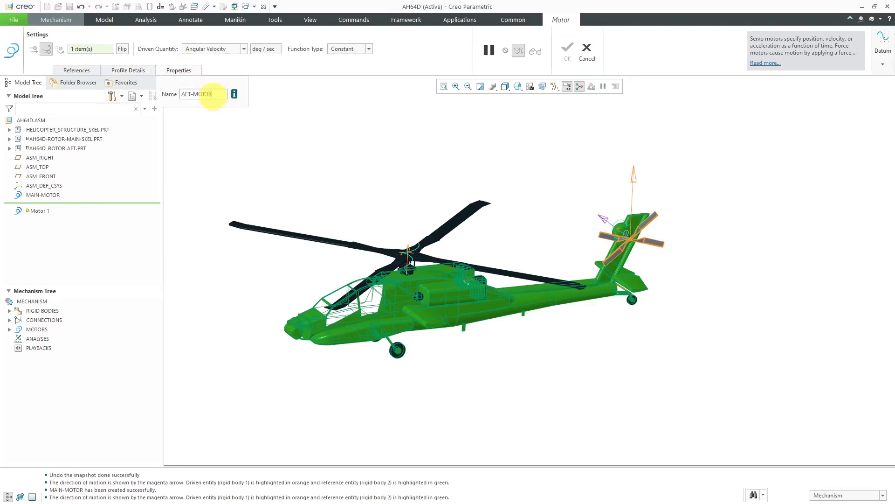
key(Return)
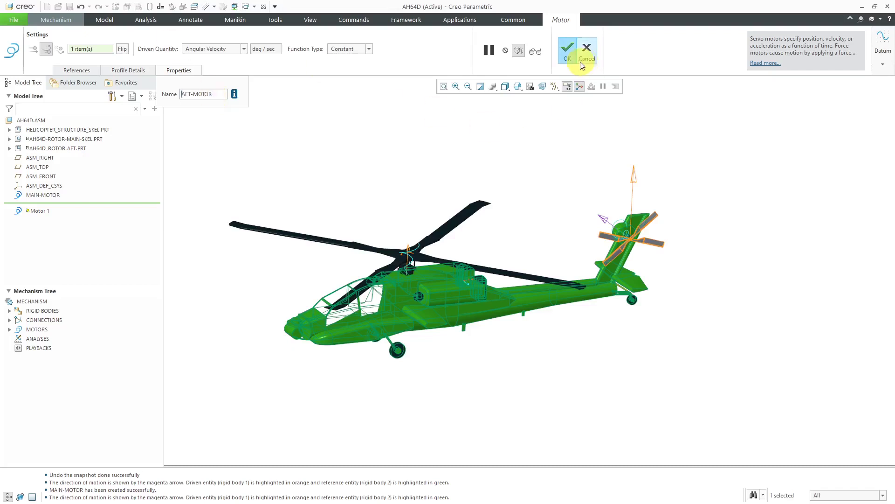
click(568, 53)
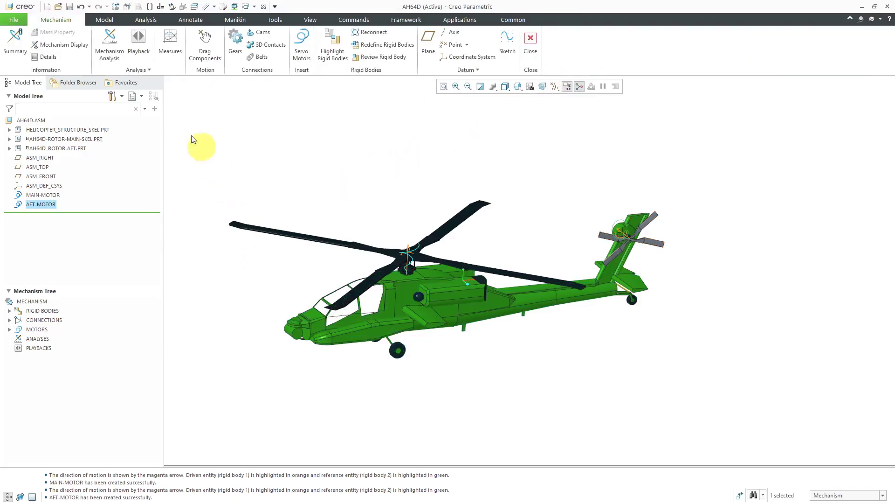
Define a Kinematic analysis driven by MAIN-MOTOR and AFT-MOTOR, and run it.
click(111, 47)
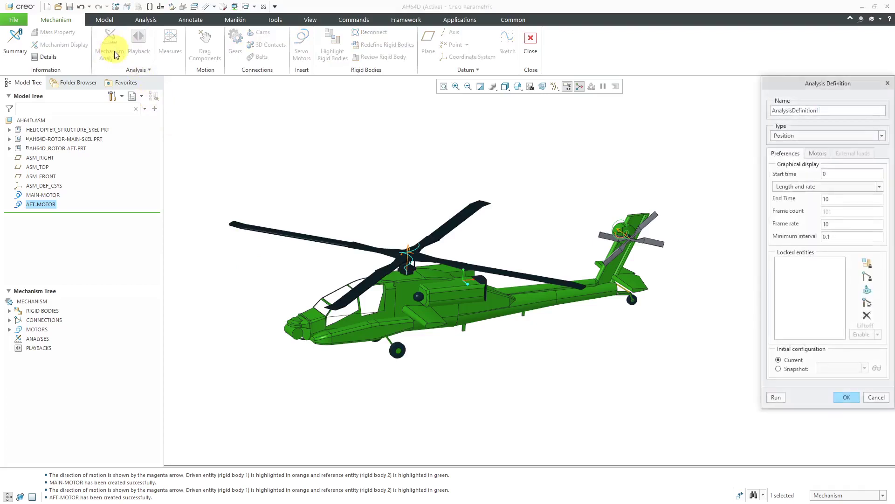
click(812, 135)
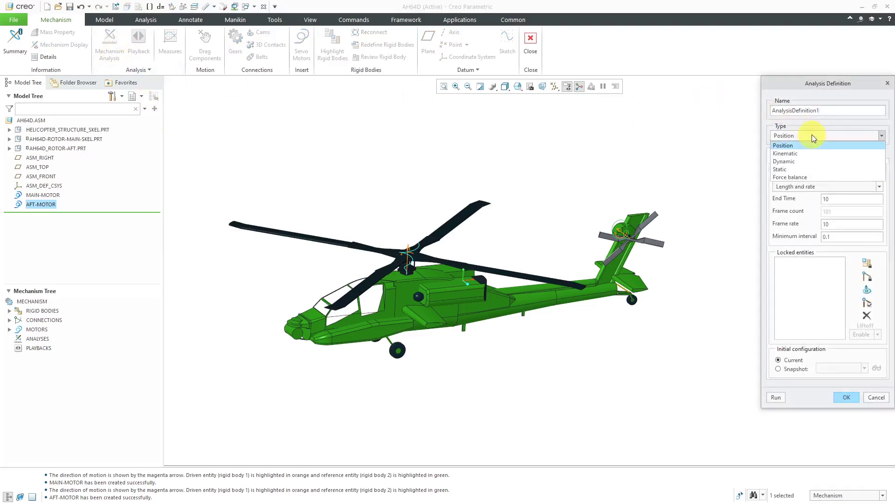
click(808, 154)
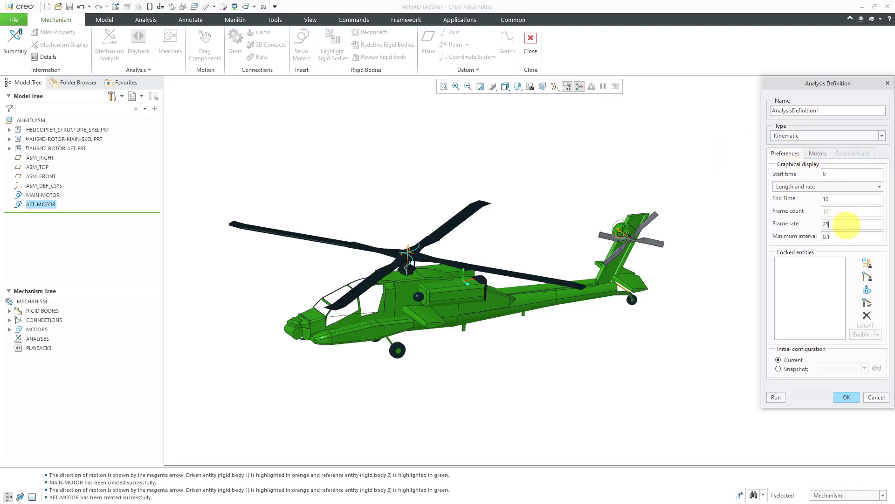
click(825, 152)
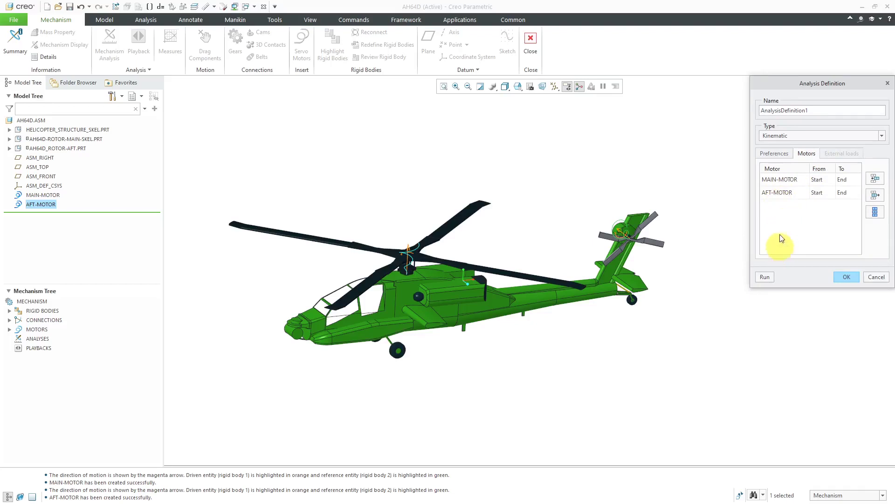
click(765, 276)
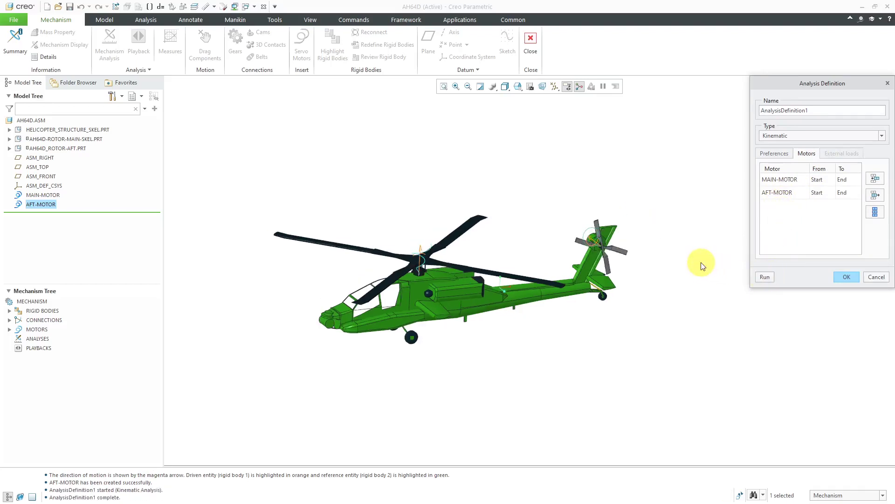
Save AnalysisDefinition1, then redefine MAIN-MOTOR, keeping its 9000 deg/sec profile unchanged.
click(848, 277)
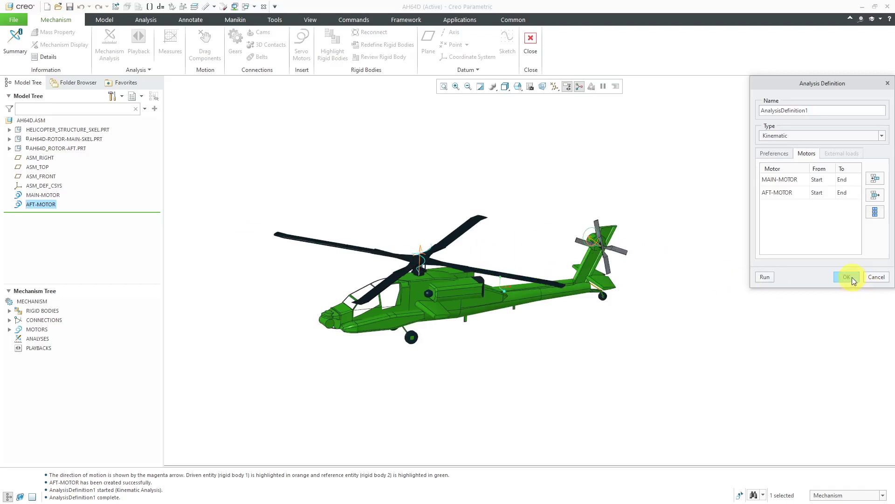
click(10, 329)
click(51, 339)
click(58, 294)
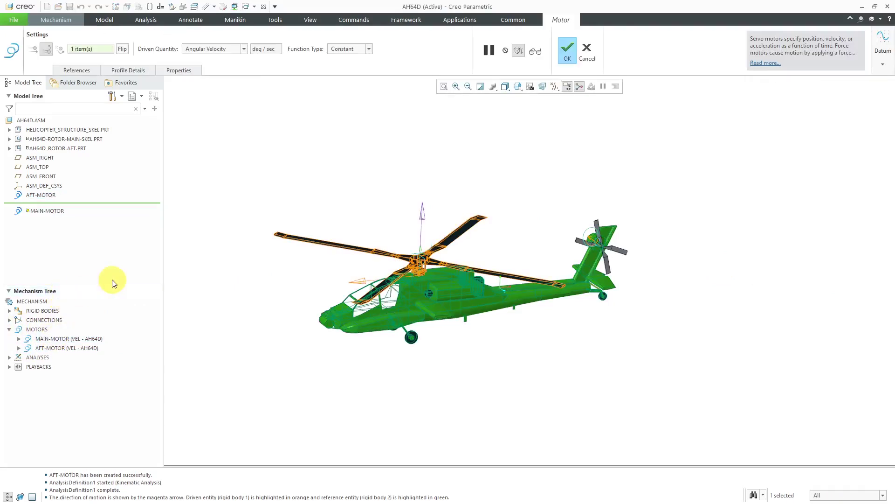
click(138, 71)
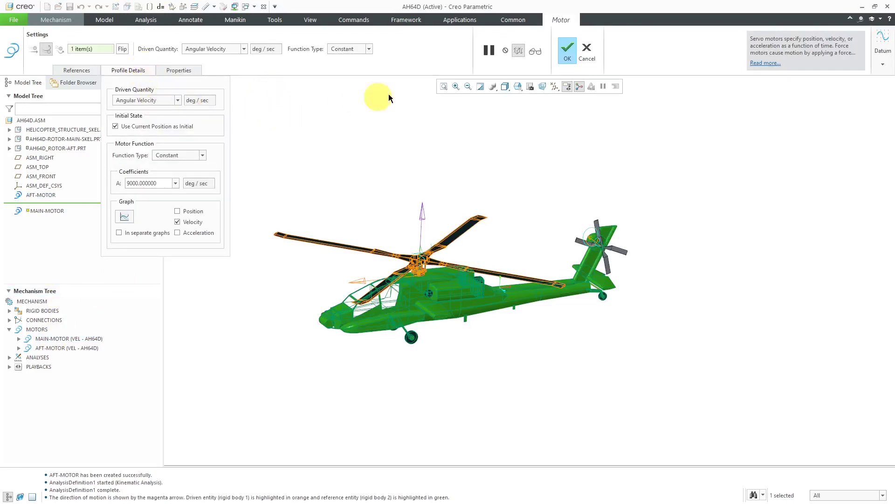
click(567, 51)
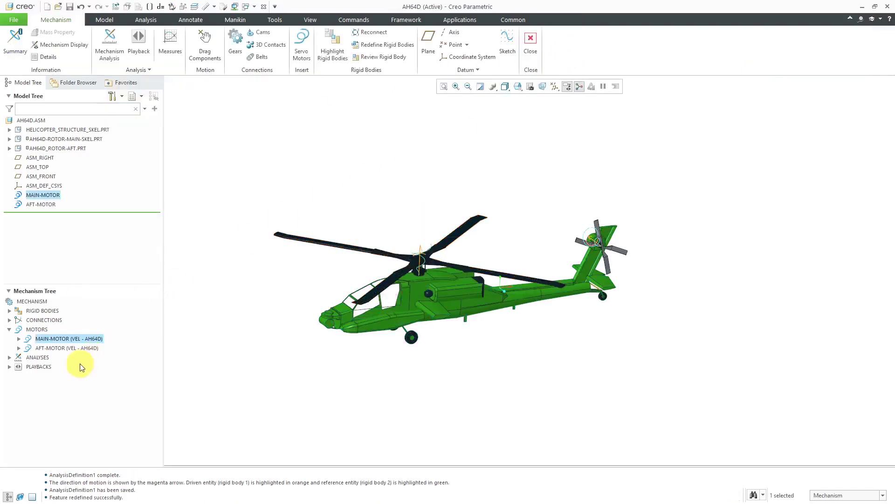
Load the stored AnalysisDefinition1 results and play the rotor animation.
click(10, 366)
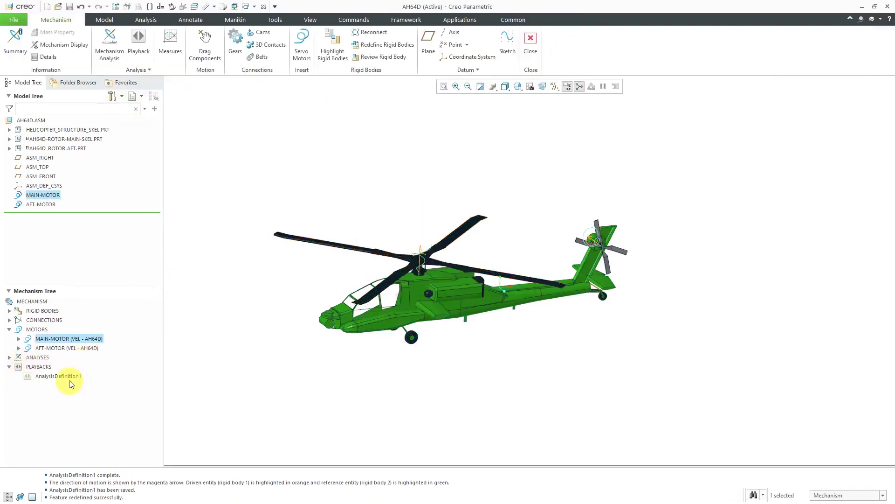
click(69, 380)
click(74, 348)
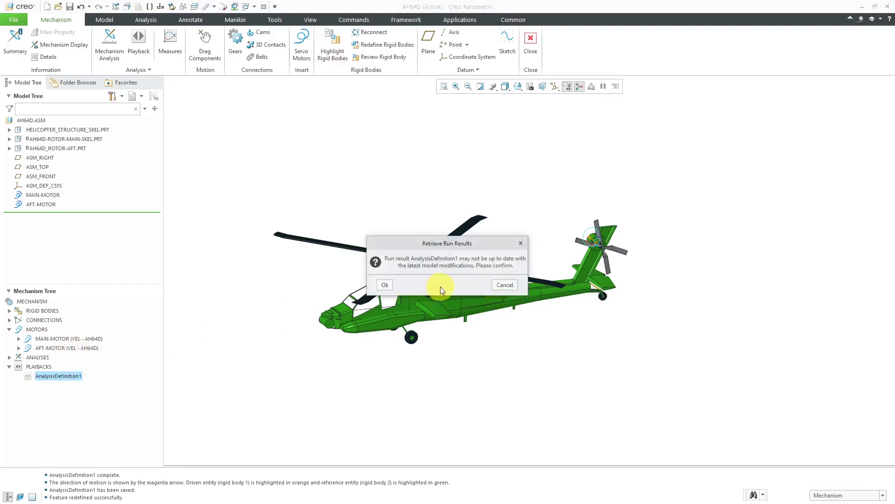
click(390, 286)
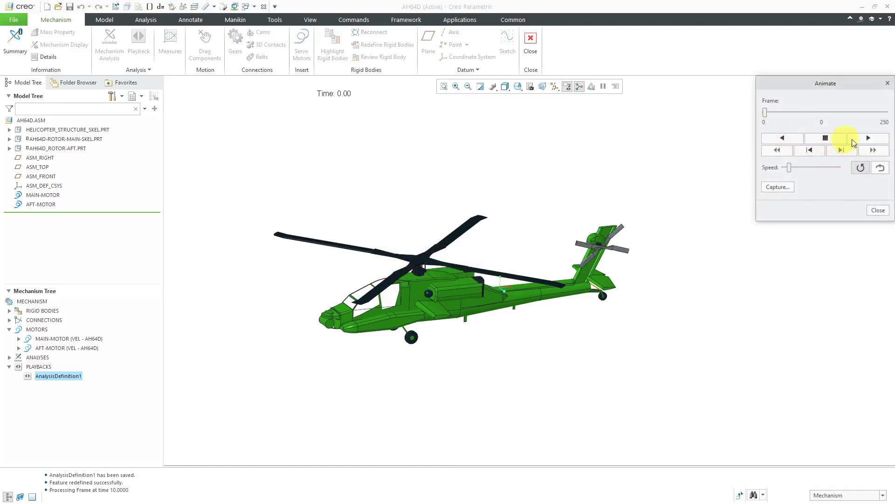
click(863, 139)
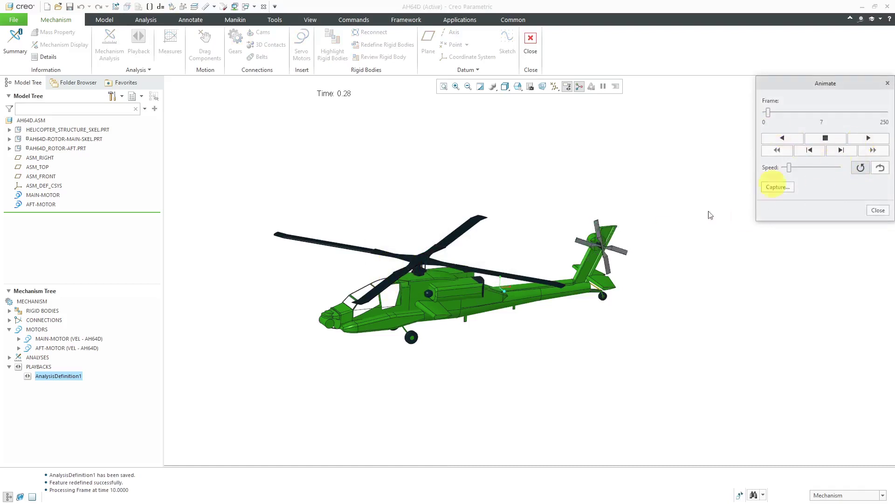
scroll(413, 266, up, 2)
scroll(426, 285, down, 2)
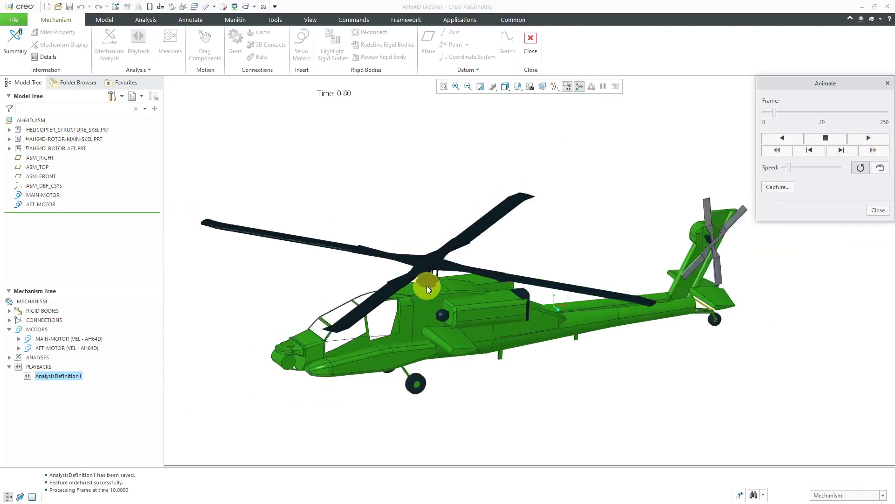